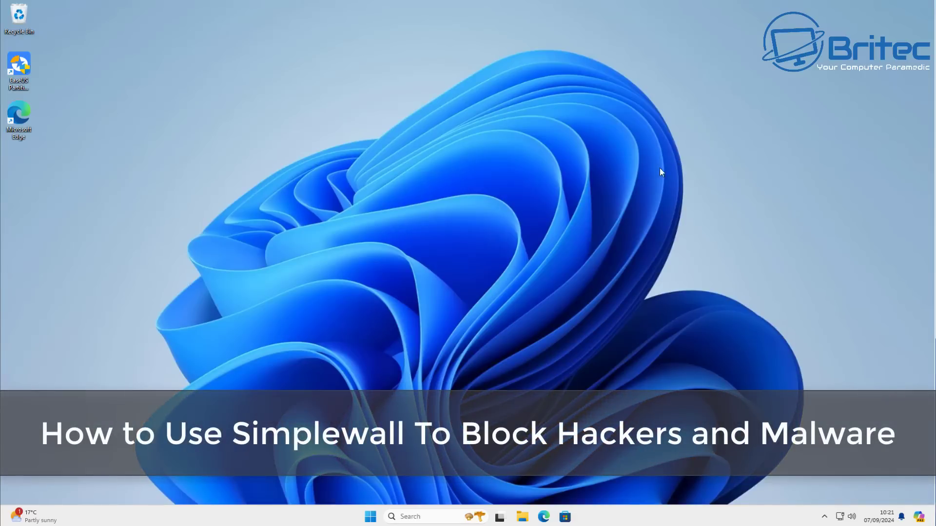
Search for "firewall" and open Windows Defender Firewall with Advanced Security.
left_click(370, 518)
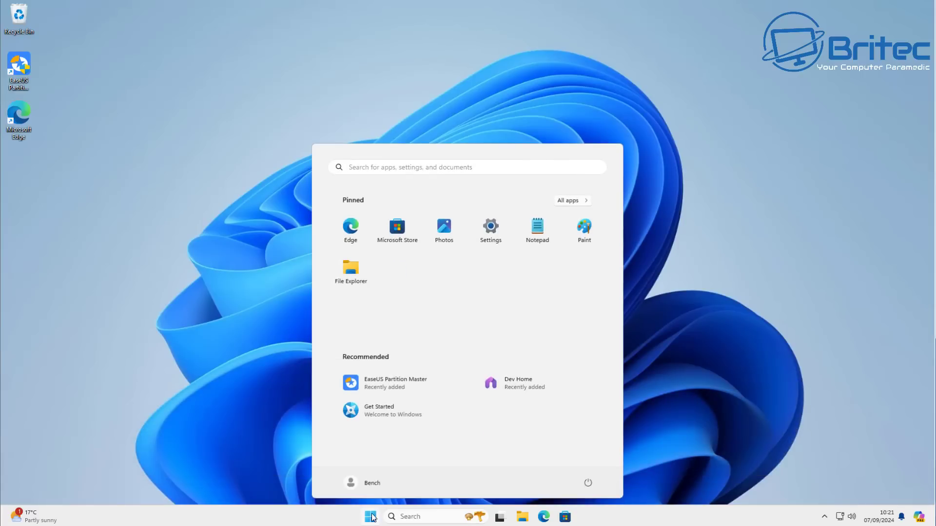
type("firewall")
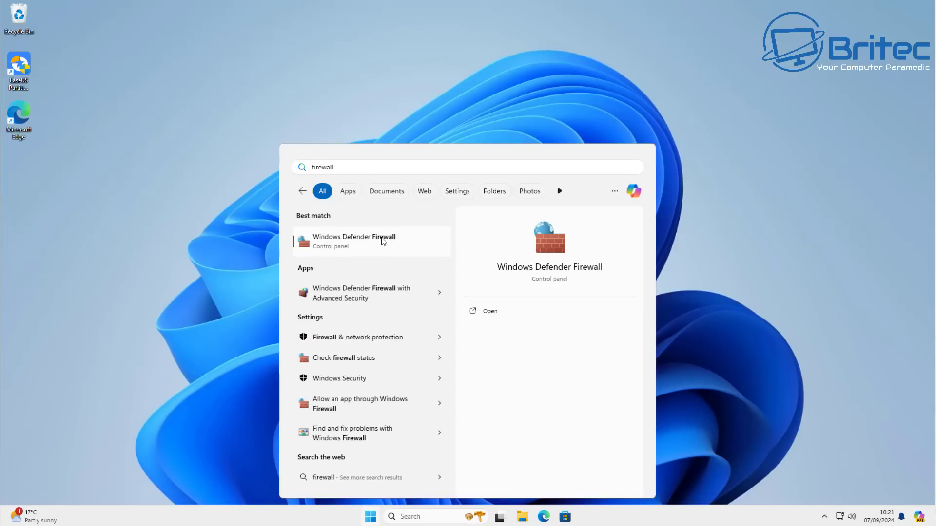
left_click(369, 294)
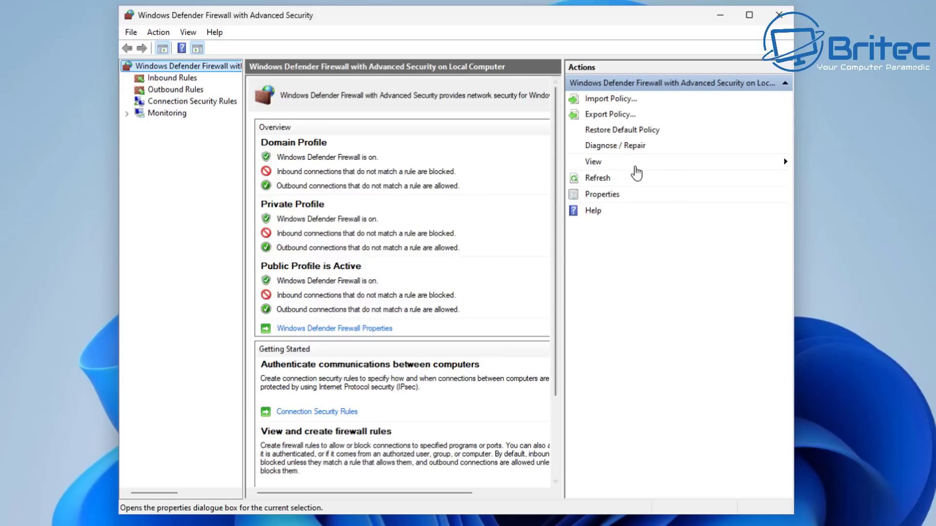
View the firewall's outbound rules list, and close the firewall window.
left_click(789, 21)
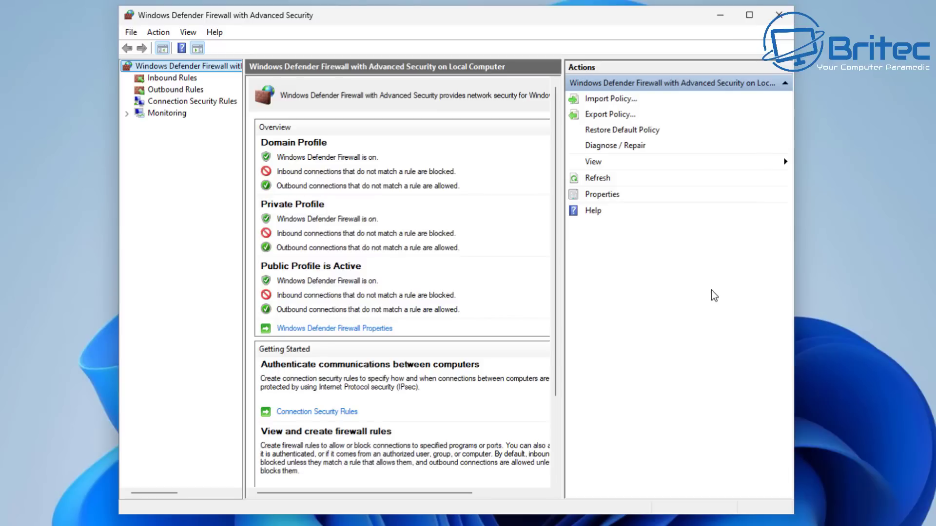
left_click(151, 89)
left_click(155, 88)
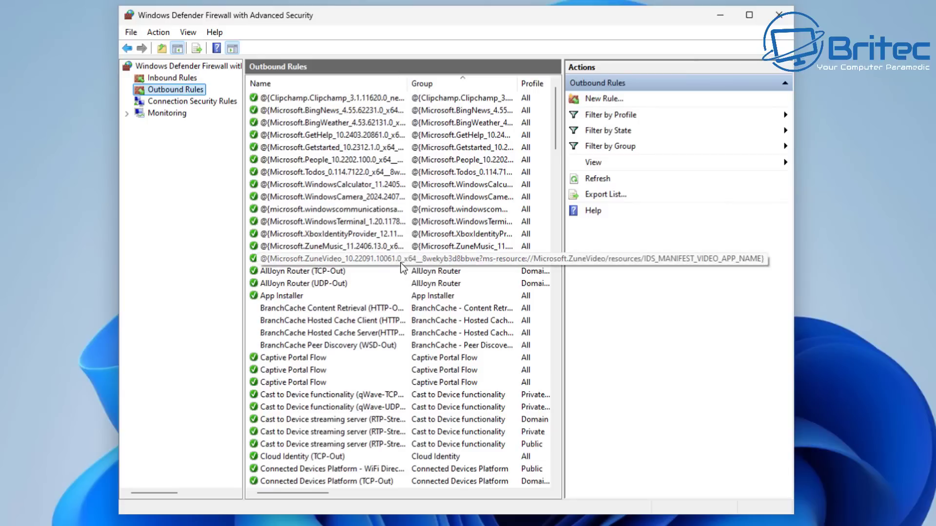
left_click(782, 20)
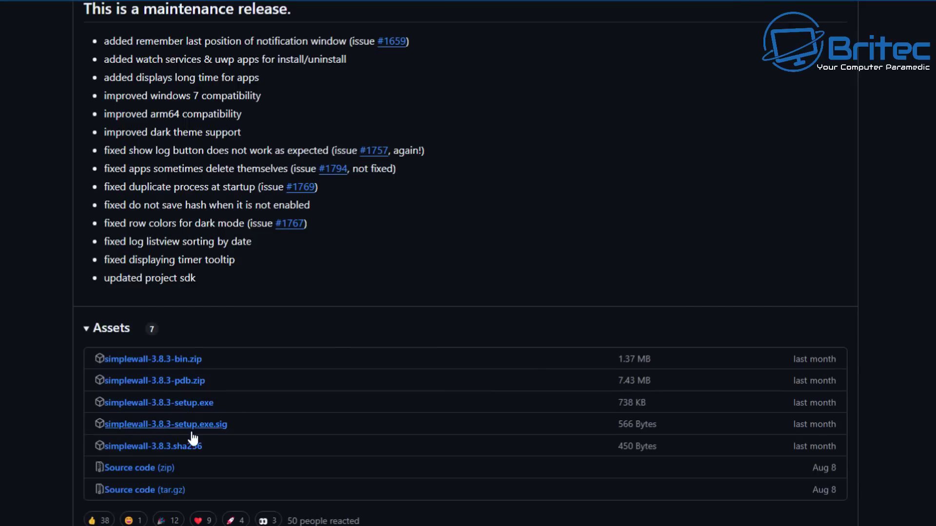
Download simplewall-3.8.3-bin.zip from the release assets and extract it into a simplewall-3.8.3-bin folder in Downloads.
left_click(185, 361)
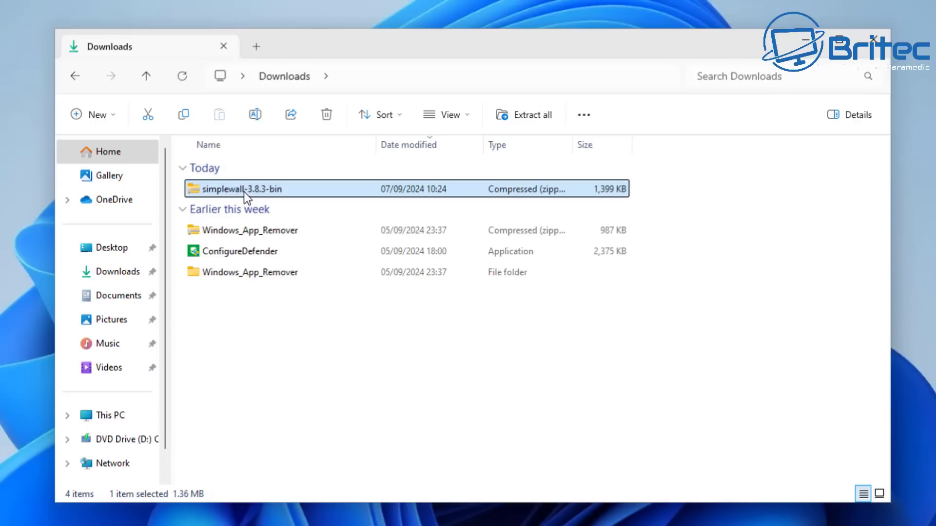
right_click(243, 192)
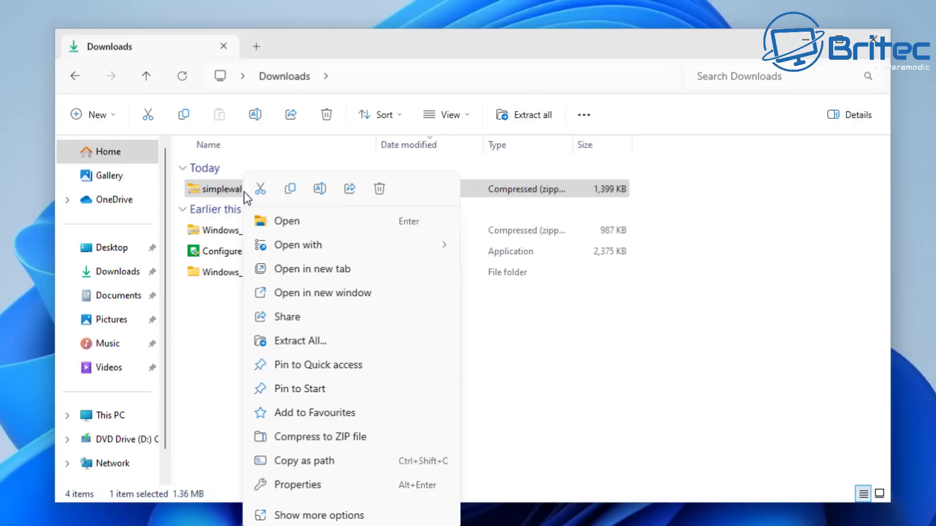
left_click(332, 340)
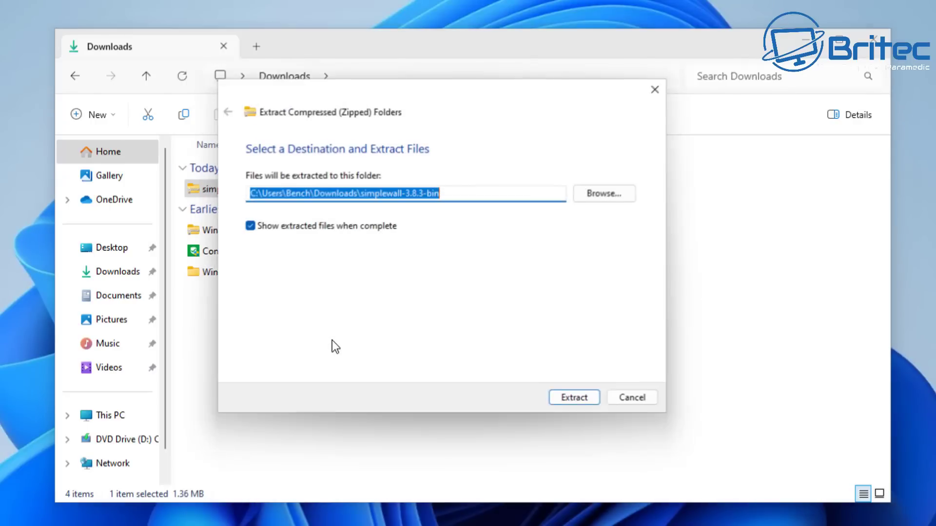
left_click(590, 404)
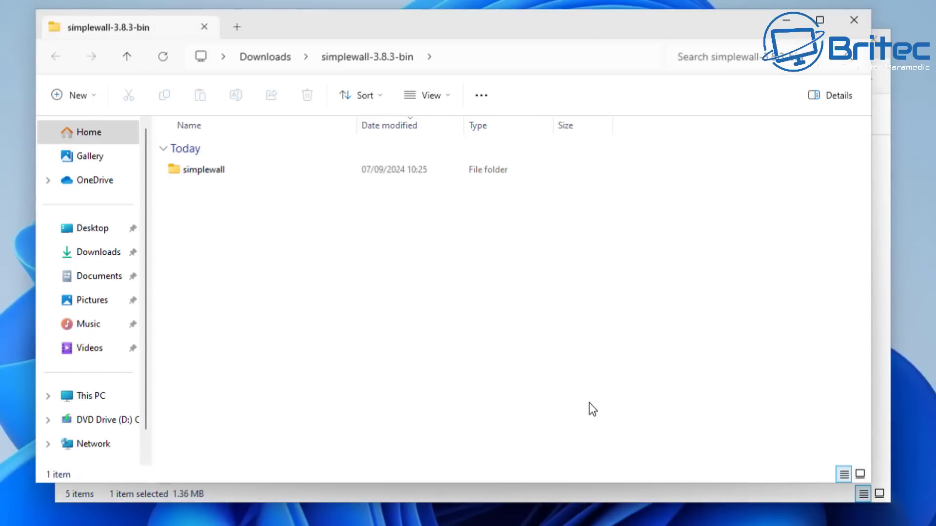
Open the 64 folder inside the extracted simplewall folder.
left_click_drag(337, 30, 356, 49)
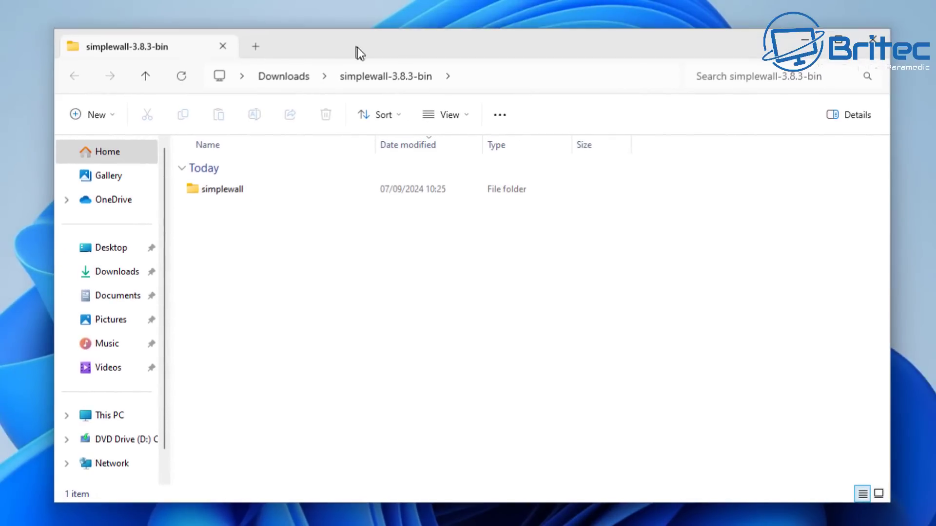
double_click(231, 192)
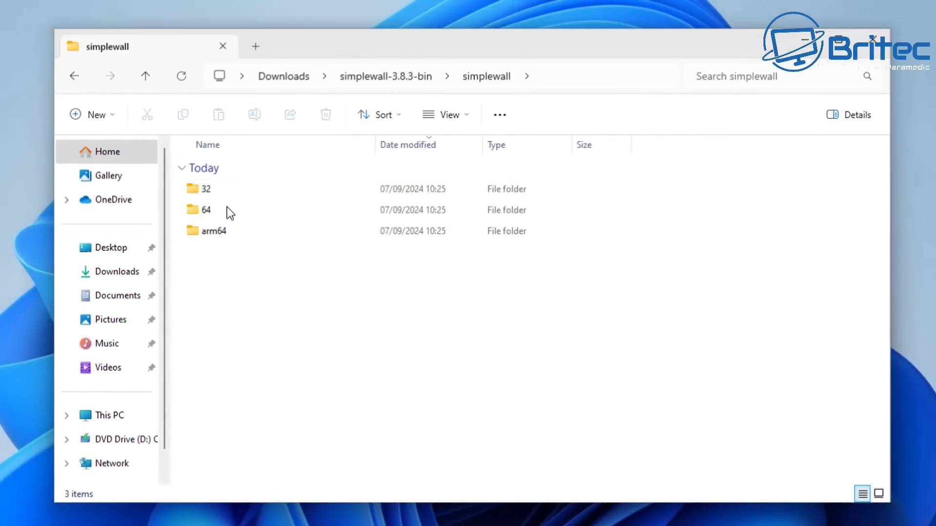
mouse_move(219, 210)
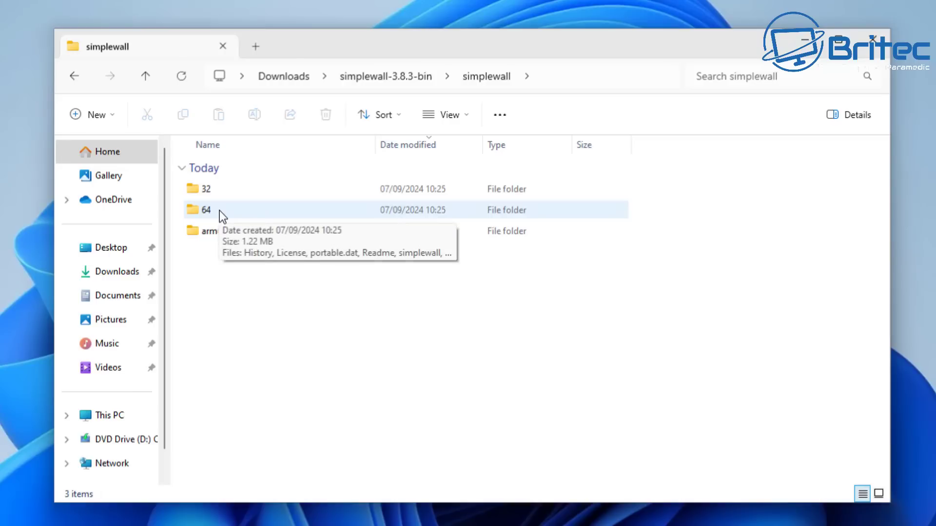
double_click(250, 211)
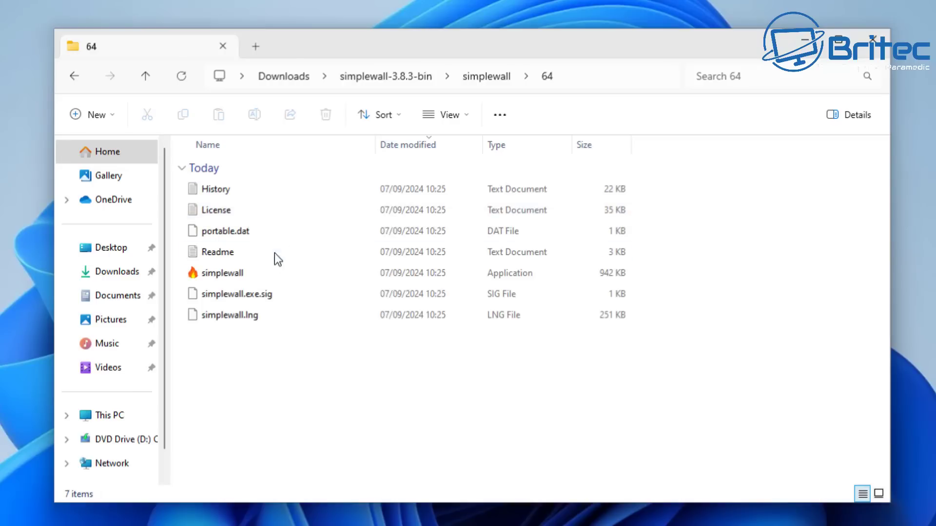
Run the simplewall application with permission to make changes to the device, and install its language pack update.
mouse_move(260, 271)
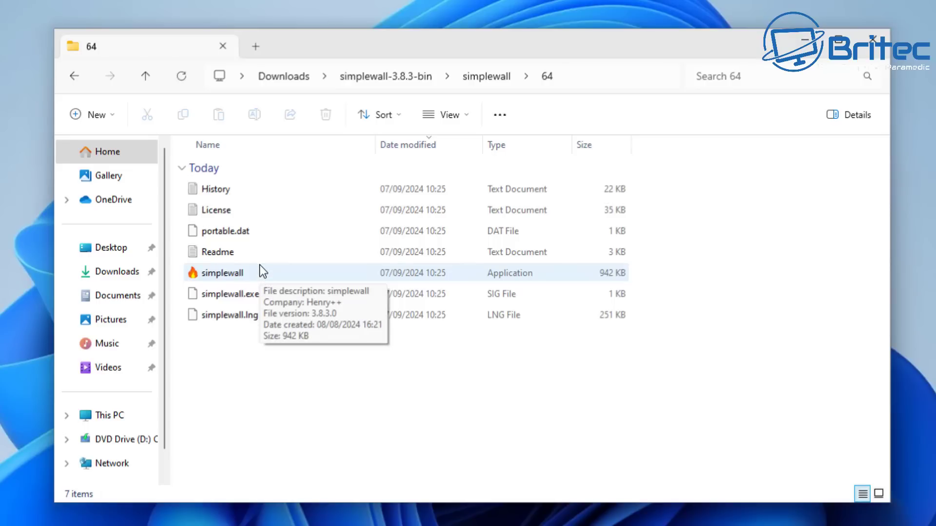
double_click(261, 269)
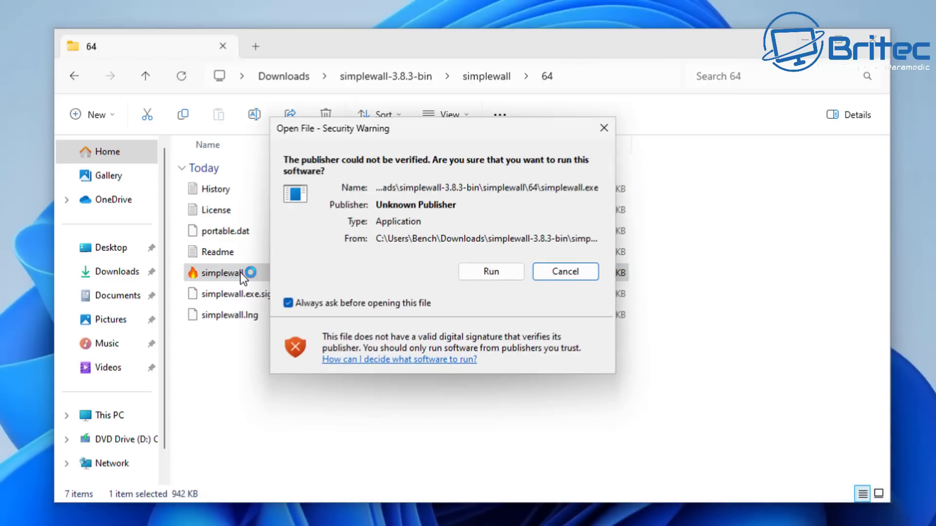
left_click(490, 270)
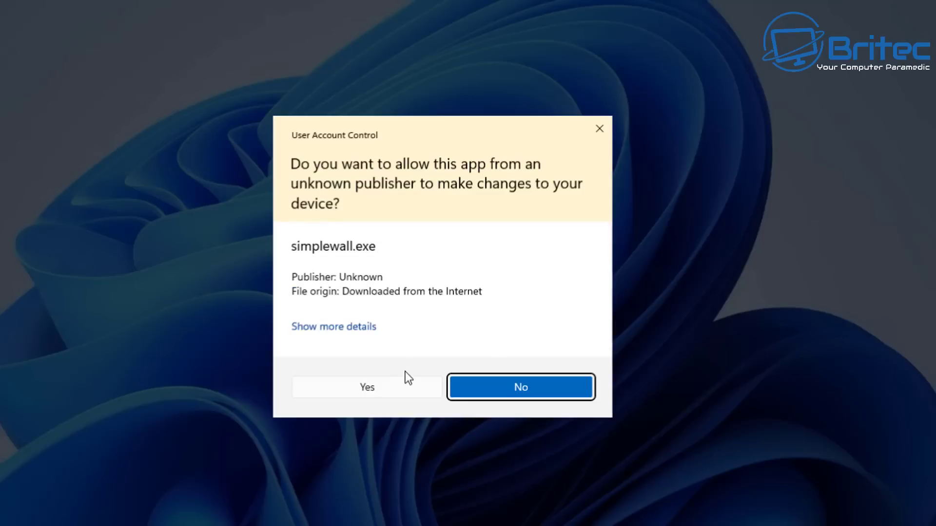
left_click(391, 384)
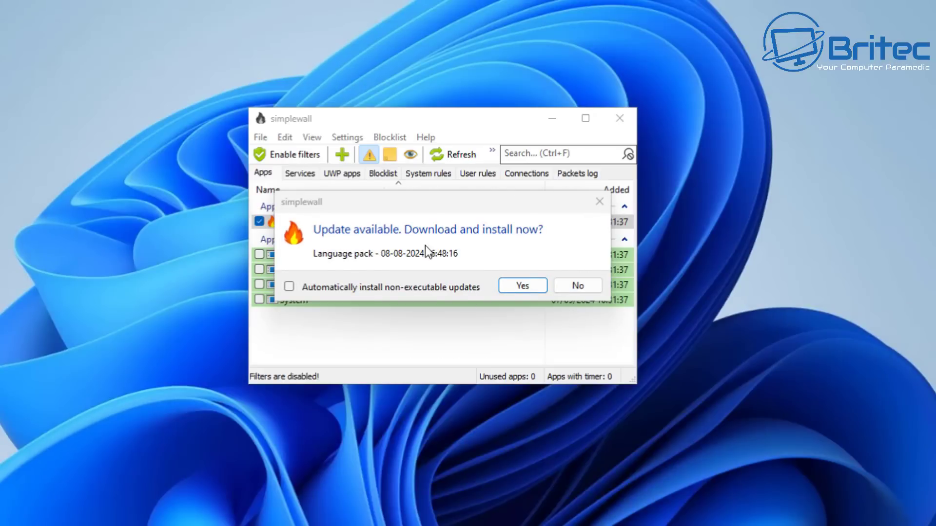
left_click(528, 291)
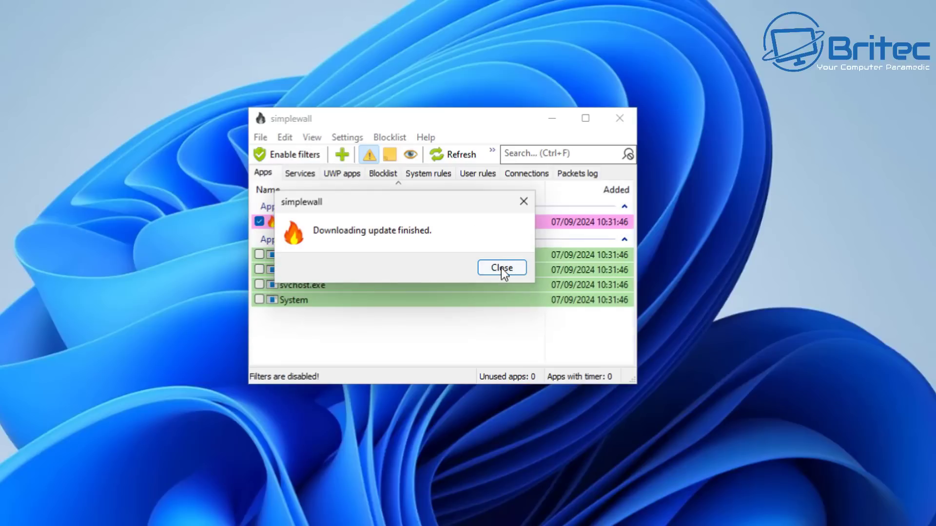
left_click(501, 267)
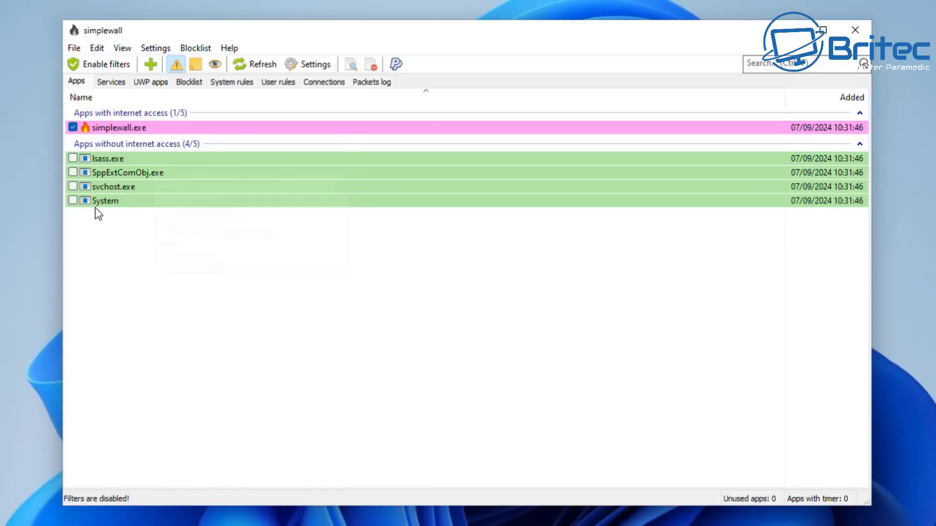
Examine the apps with and without internet access, the services, the UWP apps and the blocklist rules in simplewall.
mouse_move(102, 128)
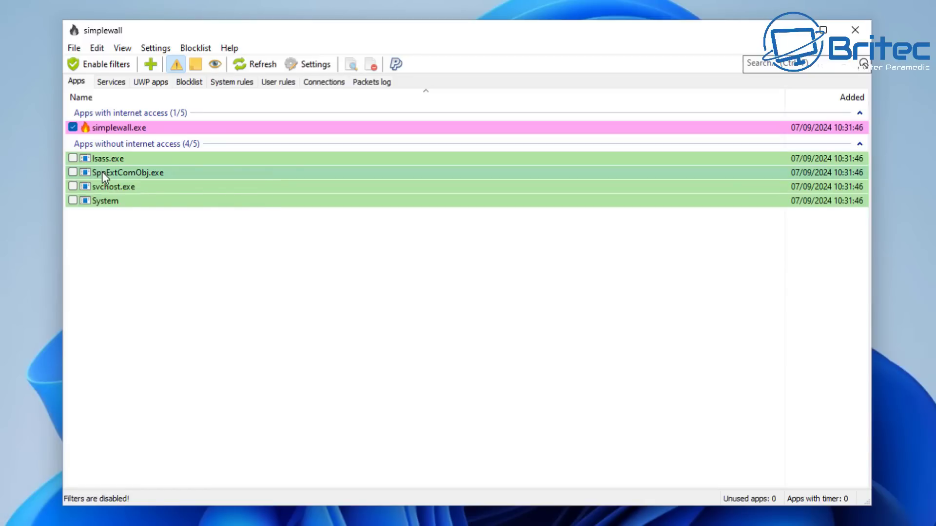
mouse_move(102, 174)
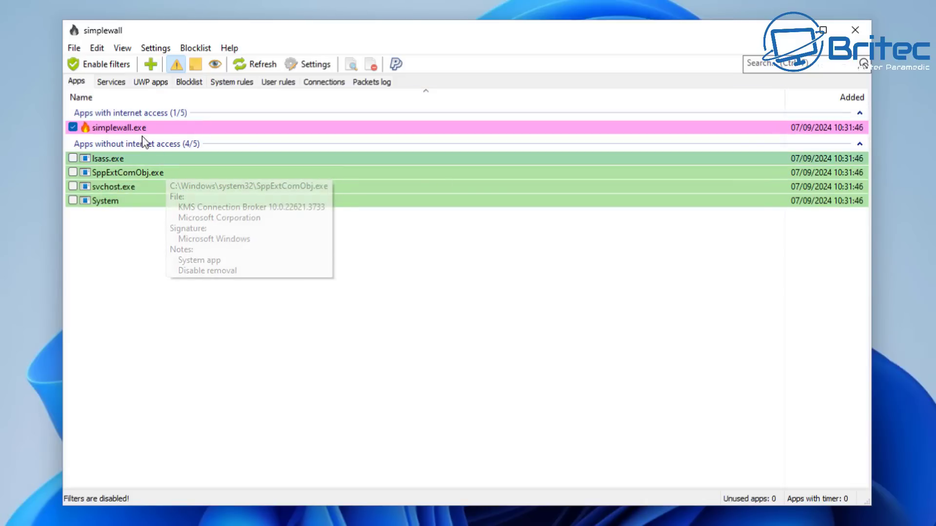
left_click(118, 82)
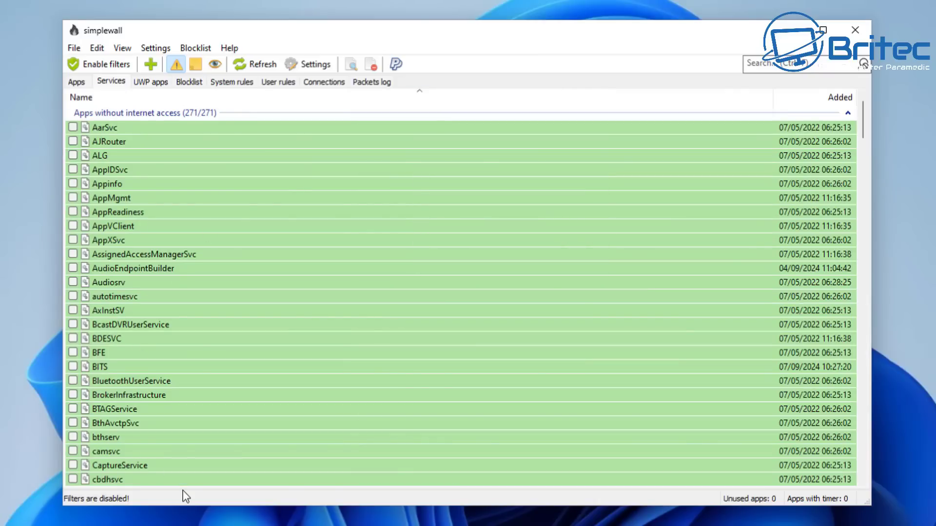
left_click(143, 82)
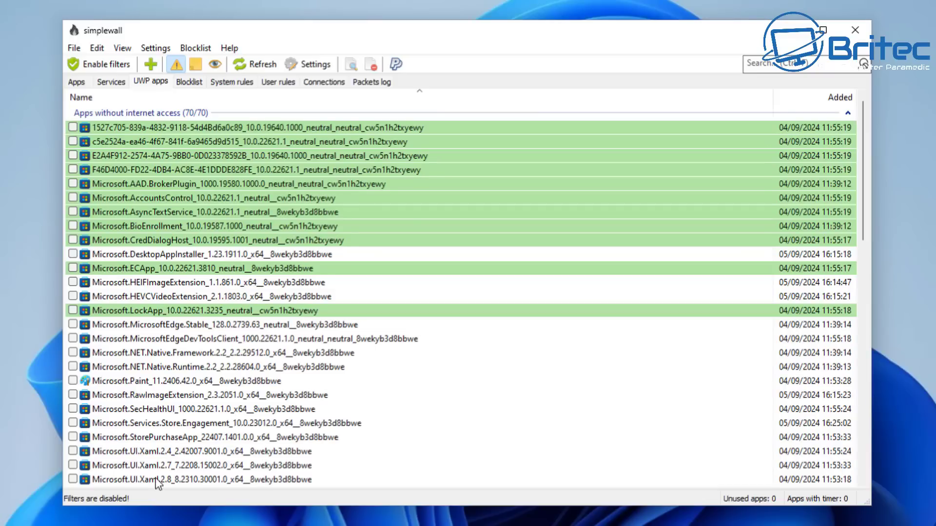
left_click(188, 82)
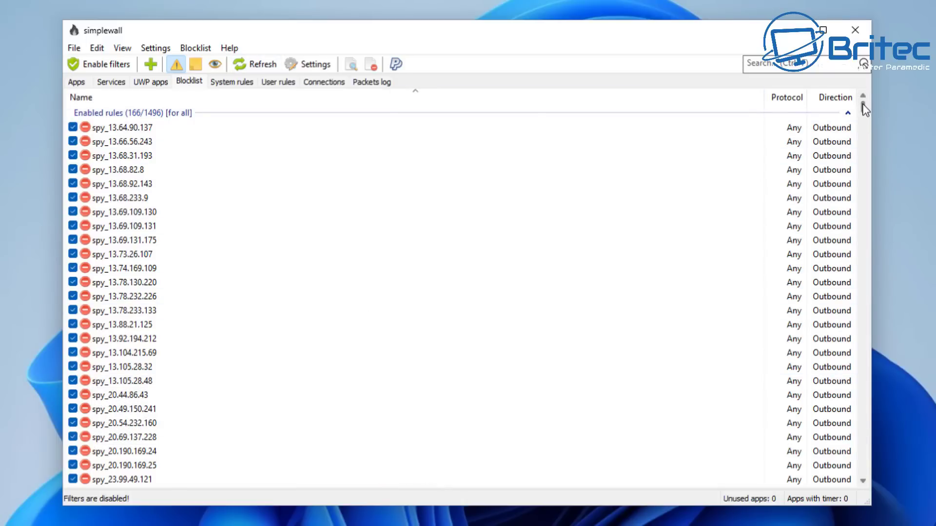
scroll(848, 194, "down", 10)
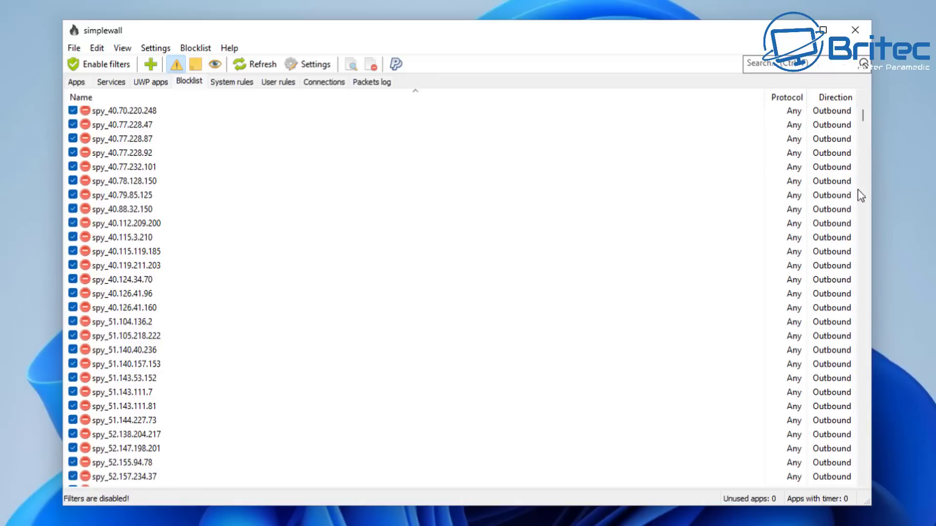
left_click_drag(863, 117, 864, 98)
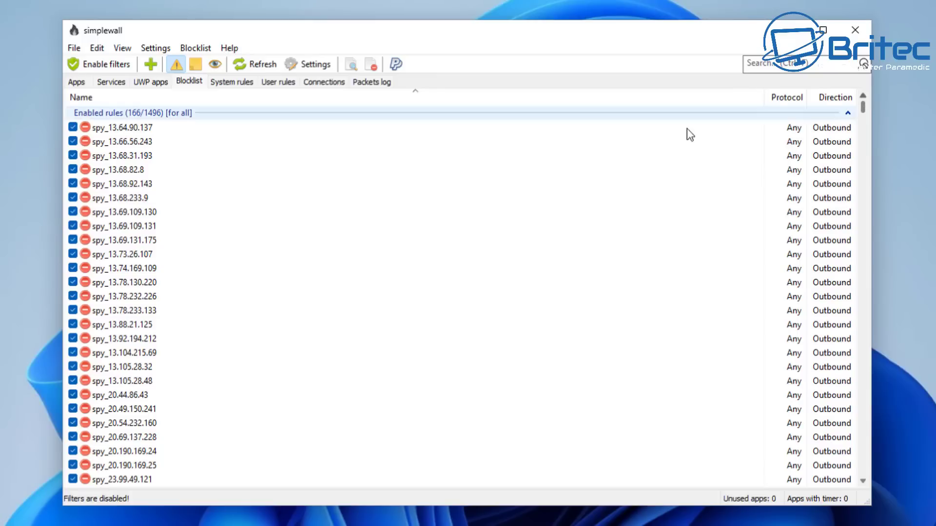
Review the system rules, user rules, active connections and packets log, and return to the apps list.
left_click(230, 85)
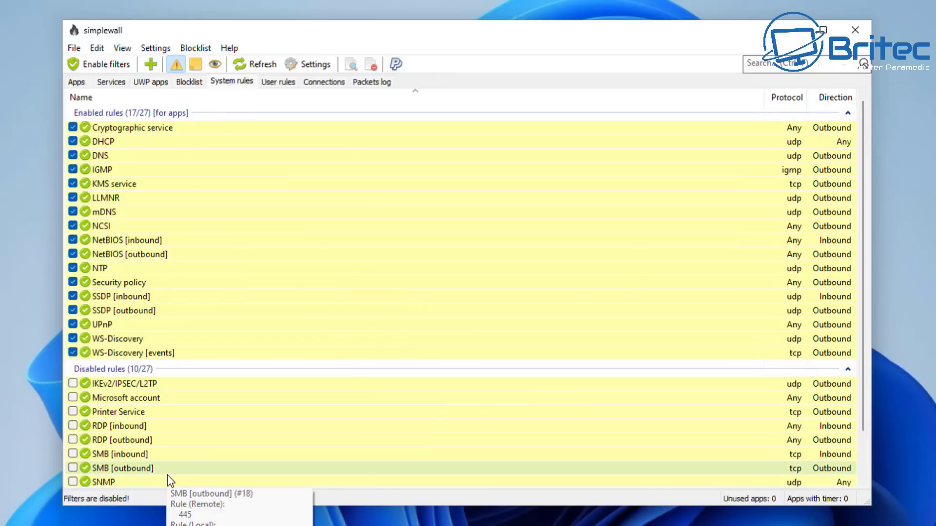
left_click(280, 82)
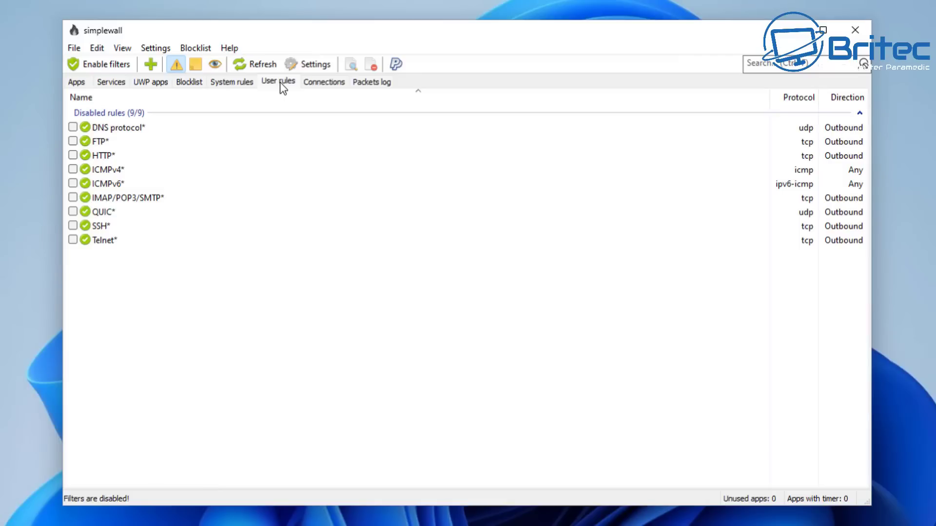
left_click(328, 83)
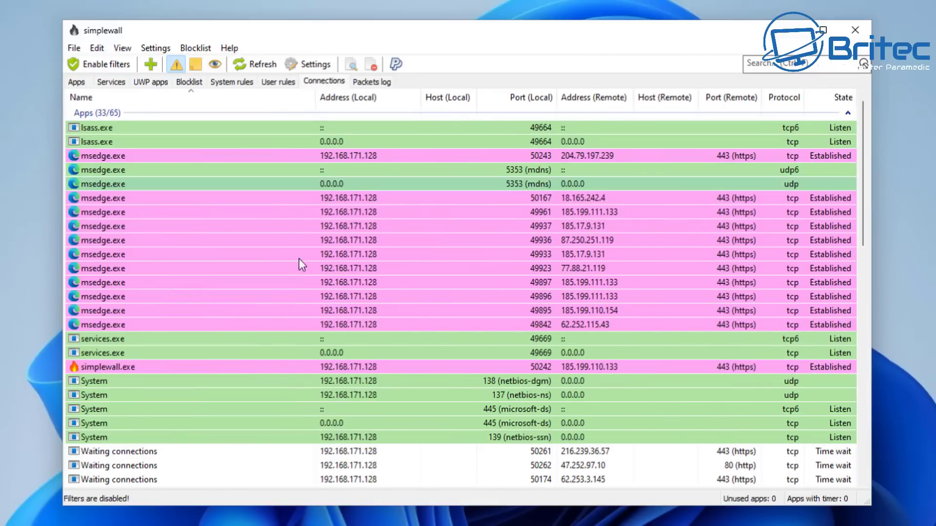
left_click(373, 82)
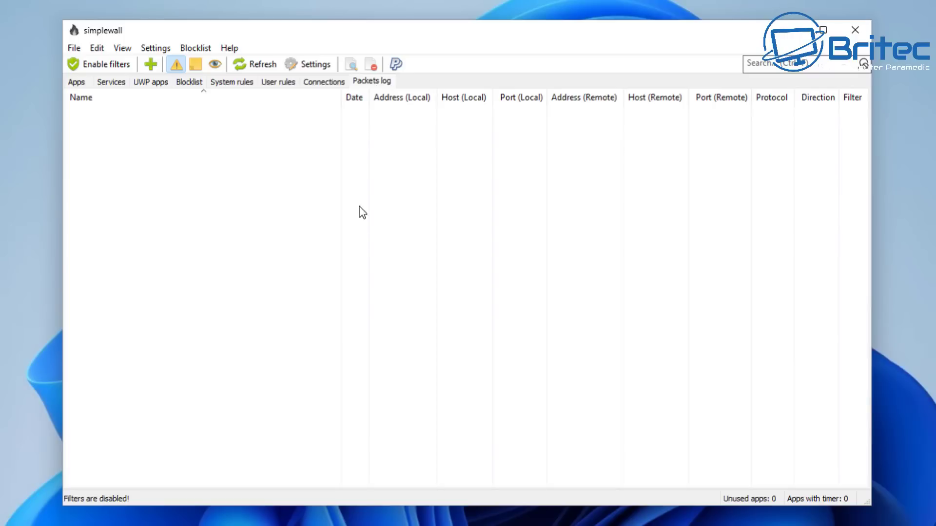
left_click(77, 82)
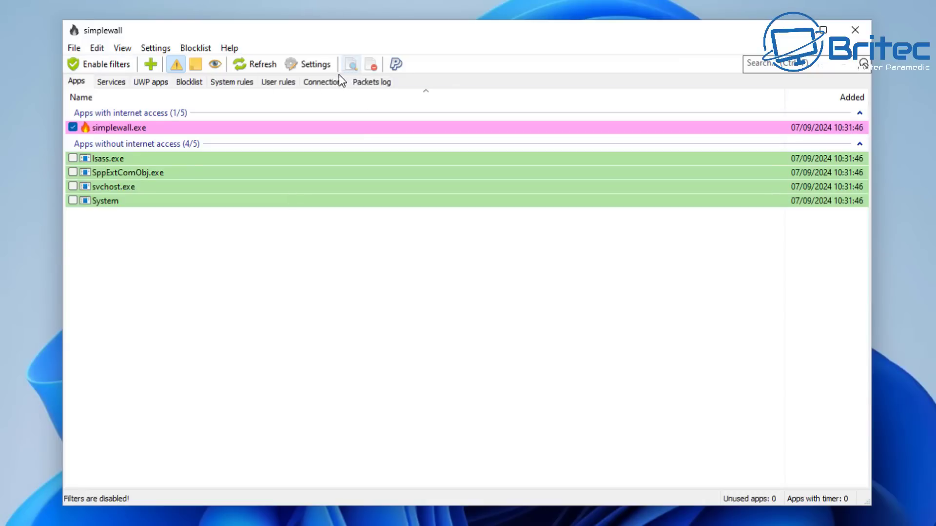
Examine simplewall's controls for enabling filters, showing notifications and enabling the packets logging interface.
left_click(116, 65)
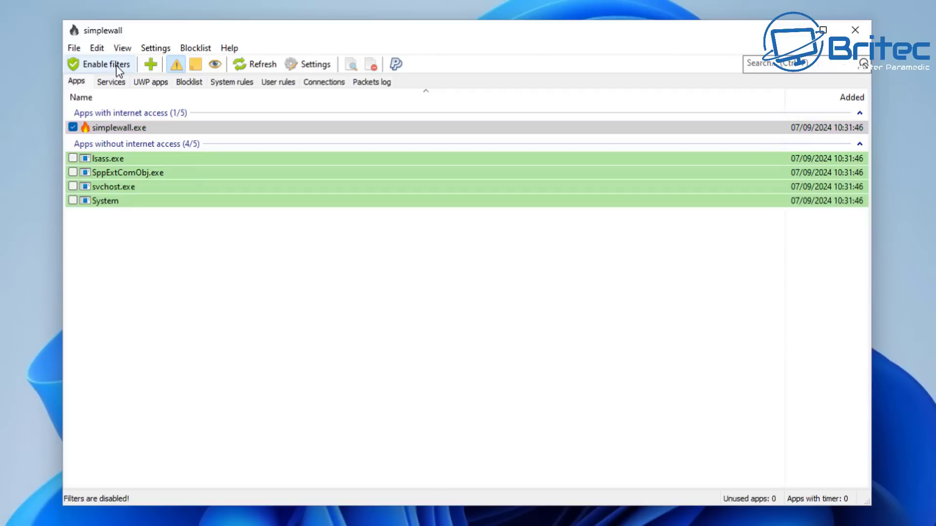
left_click(177, 66)
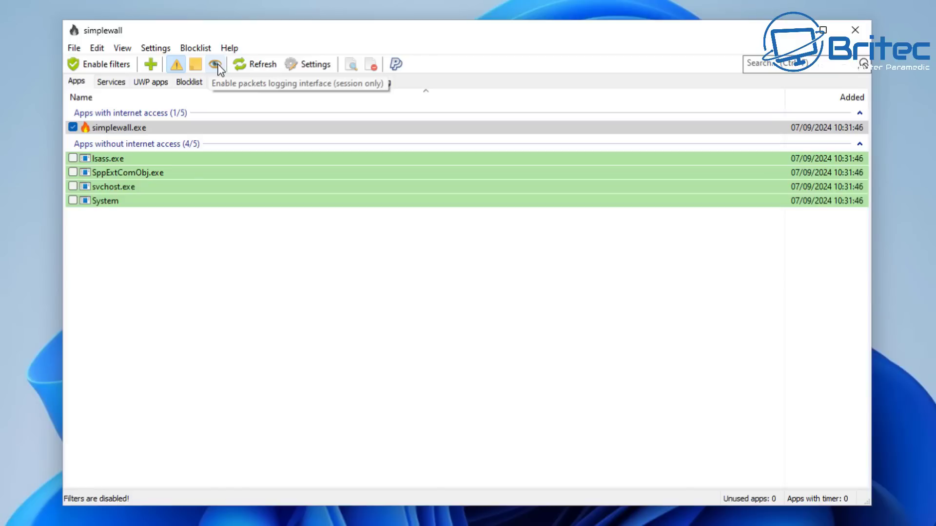
left_click(217, 65)
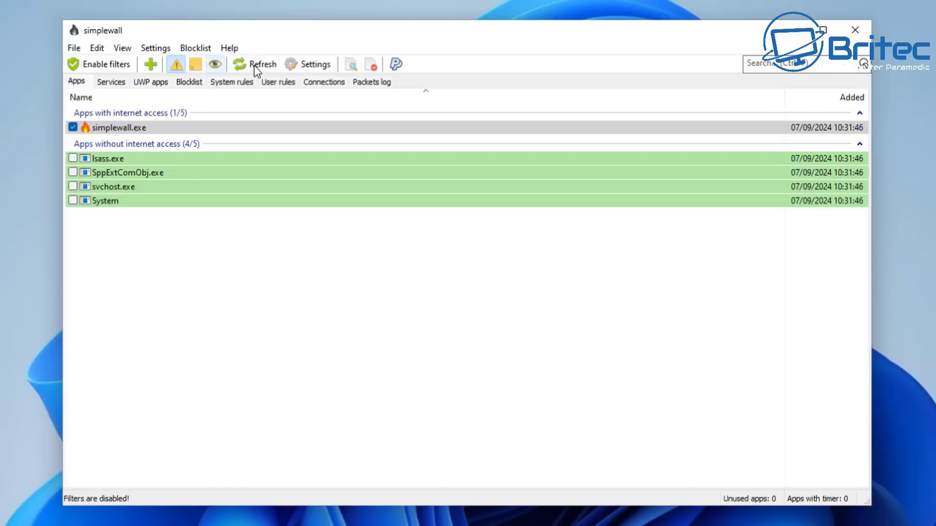
Turn on Always on top in the general settings, and decline skipping the User Account Control prompt warning.
left_click(300, 66)
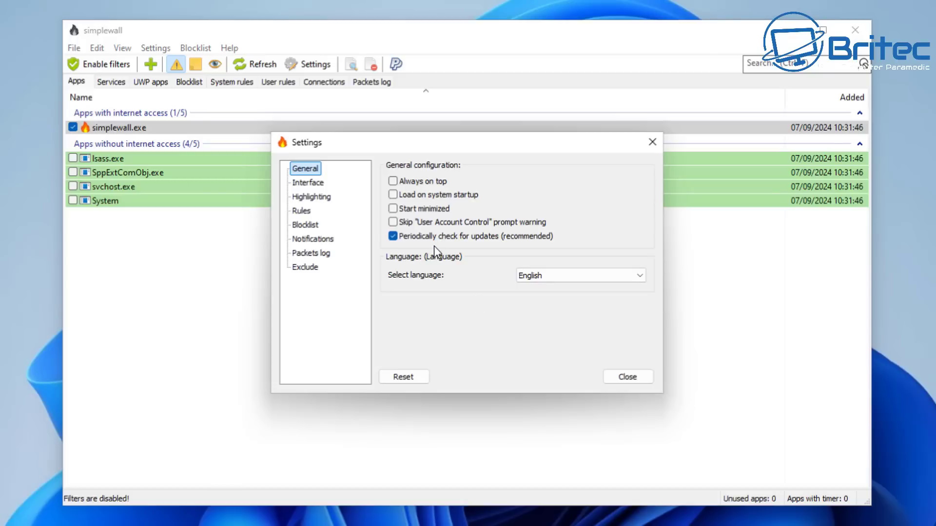
left_click(395, 183)
left_click(392, 234)
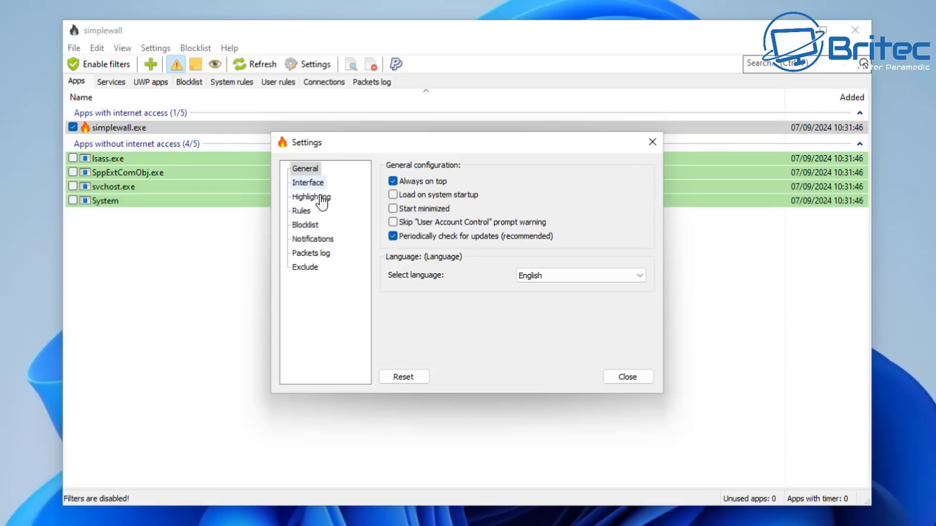
left_click(393, 222)
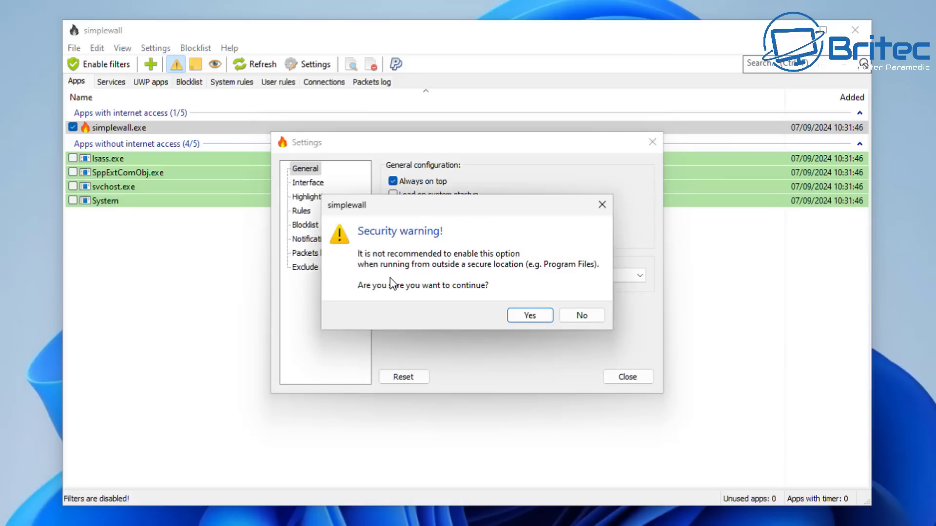
left_click(585, 318)
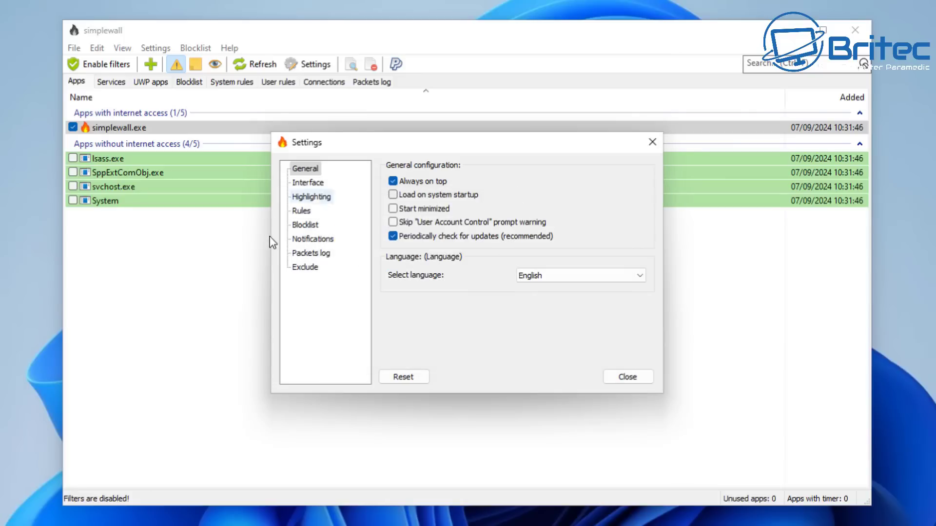
Review the Interface, Highlighting, Rules and Blocklist settings.
left_click(308, 183)
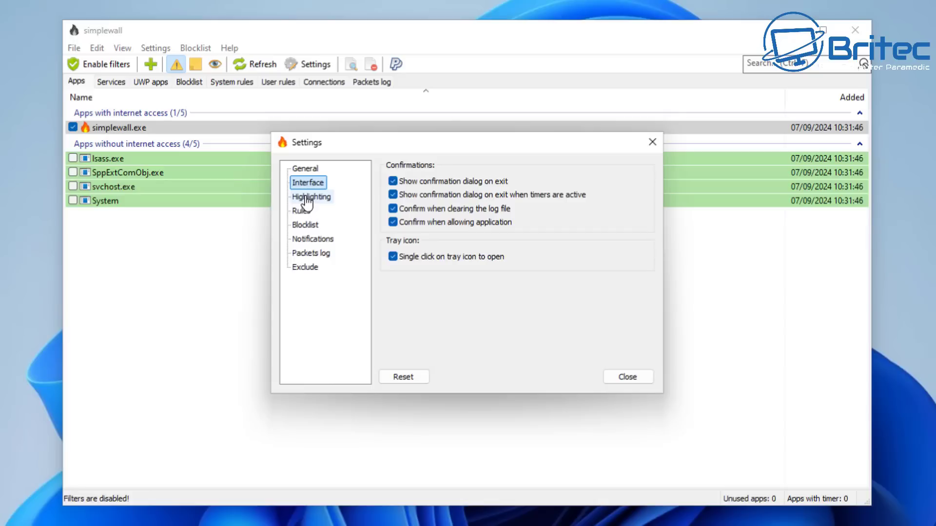
left_click(308, 198)
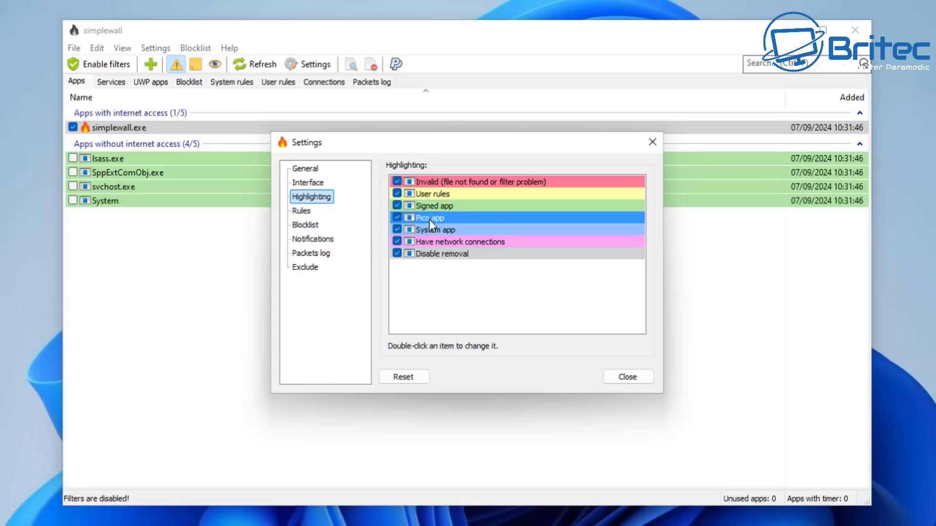
left_click(300, 211)
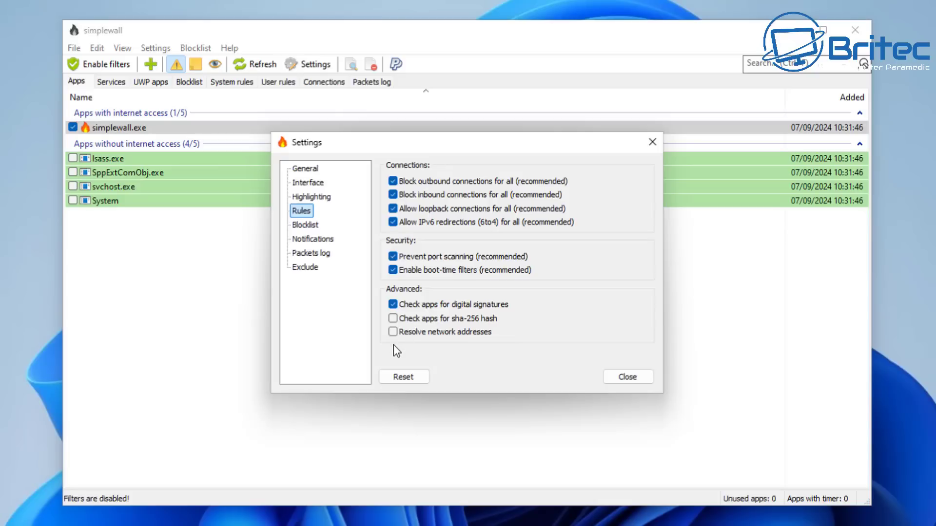
left_click(305, 225)
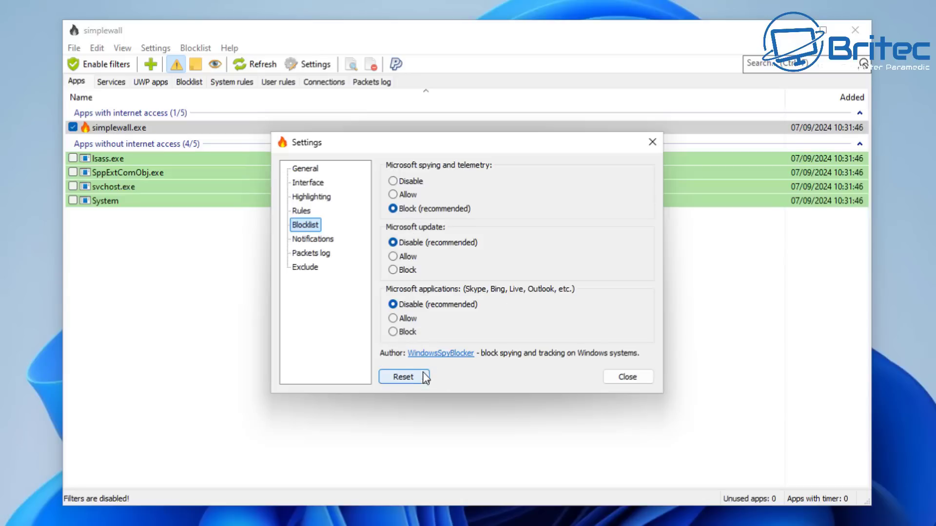
Open the WindowsSpyBlocker project page from the blocklist settings and look through its GitHub repository in the maximized browser.
left_click(457, 354)
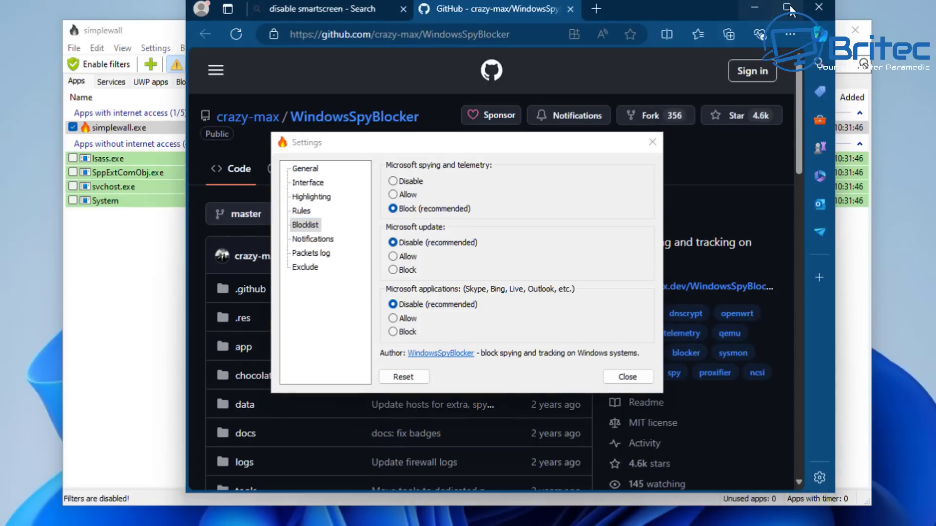
left_click(786, 8)
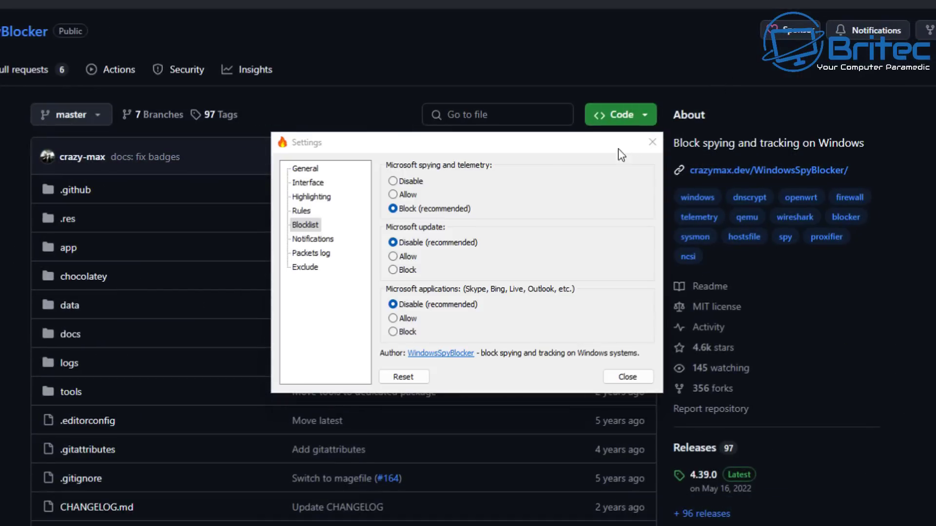
scroll(263, 277, "down", 15)
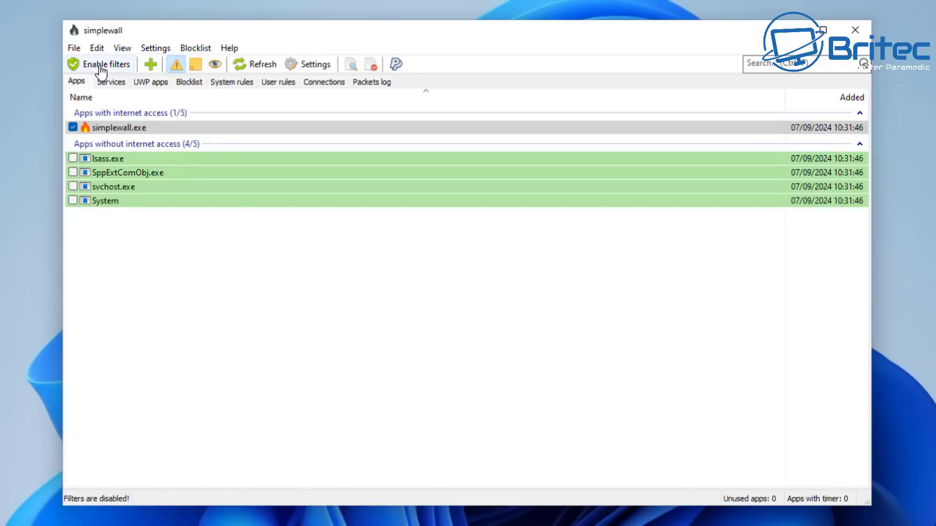
Enable simplewall's filters with permanent rules and Windows Firewall disabled.
left_click(100, 66)
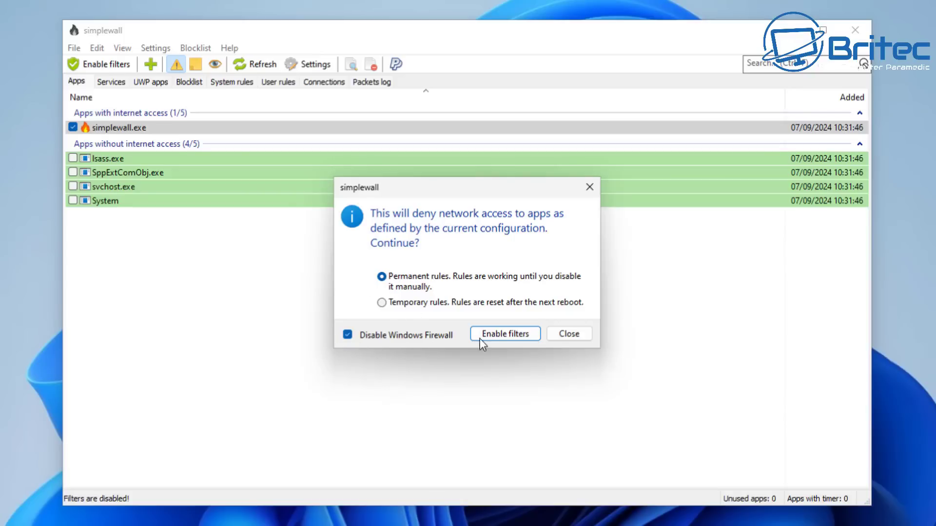
left_click(511, 334)
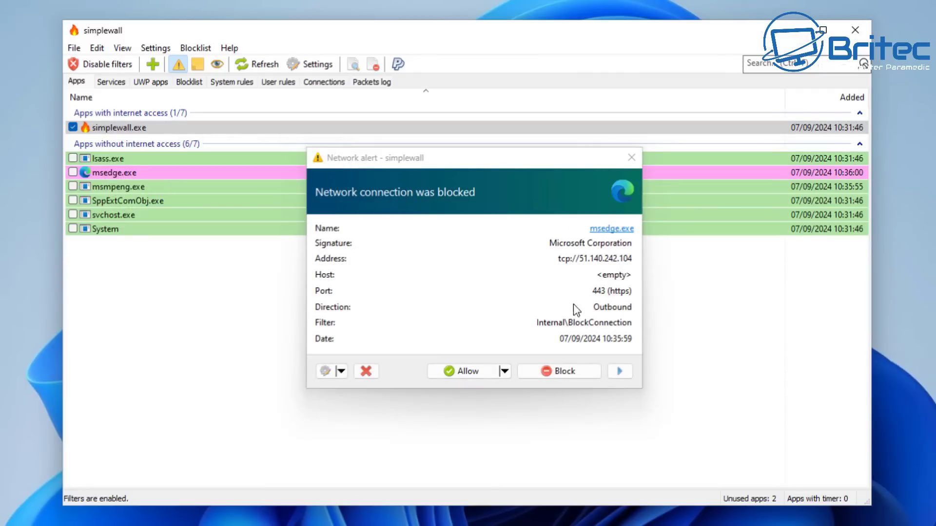
Examine the blocked-connection alert for msedge.exe and the rules that can be applied to it.
mouse_move(610, 236)
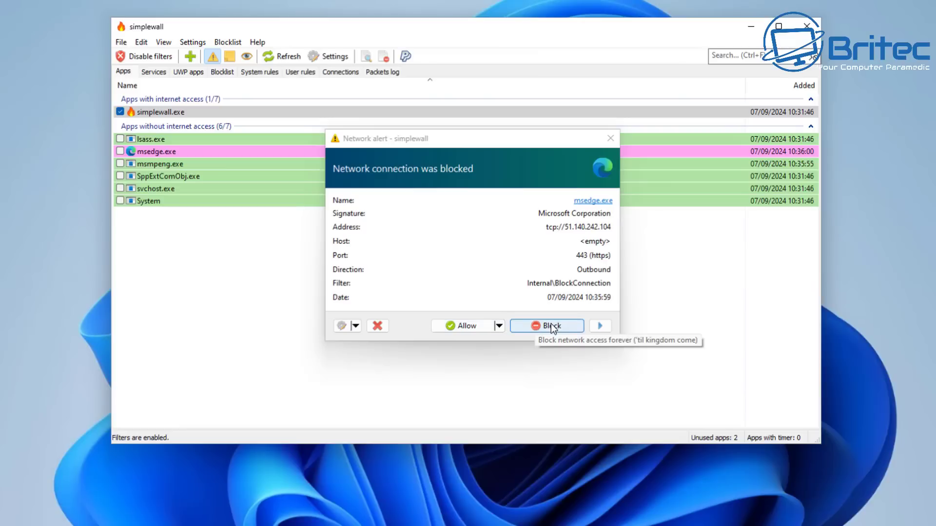
left_click(355, 326)
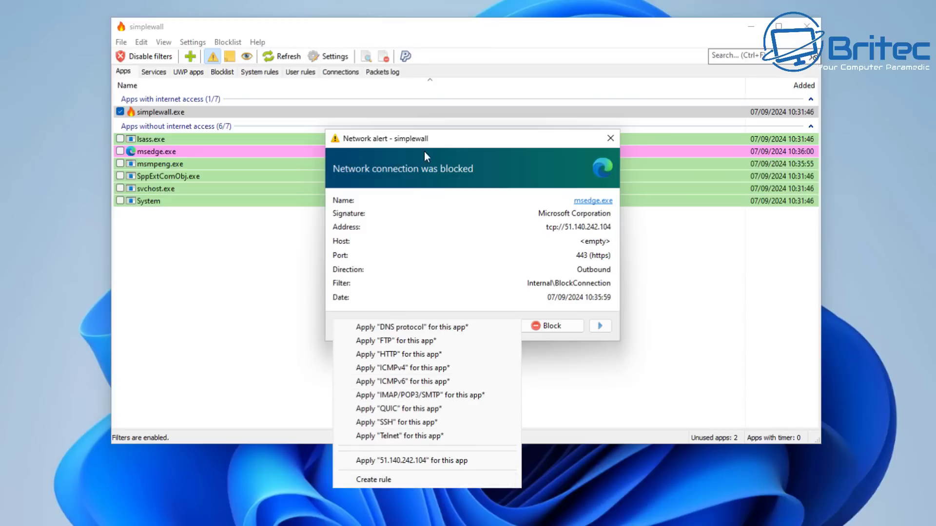
left_click(436, 139)
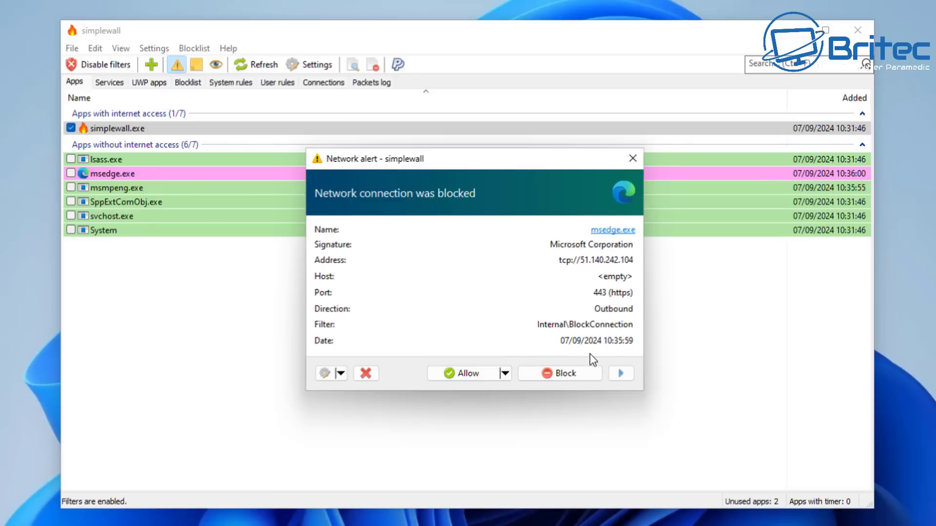
Allow network access for mpdefendercoreservice.exe, svchost.exe, msedge.exe, msmpeng.exe and smartscreen.exe from their blocked-connection alerts.
left_click(461, 377)
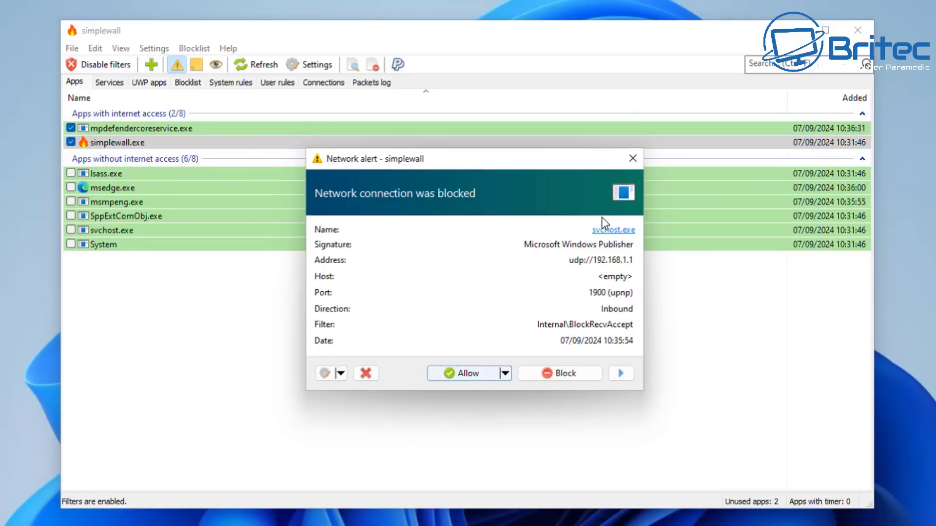
mouse_move(608, 236)
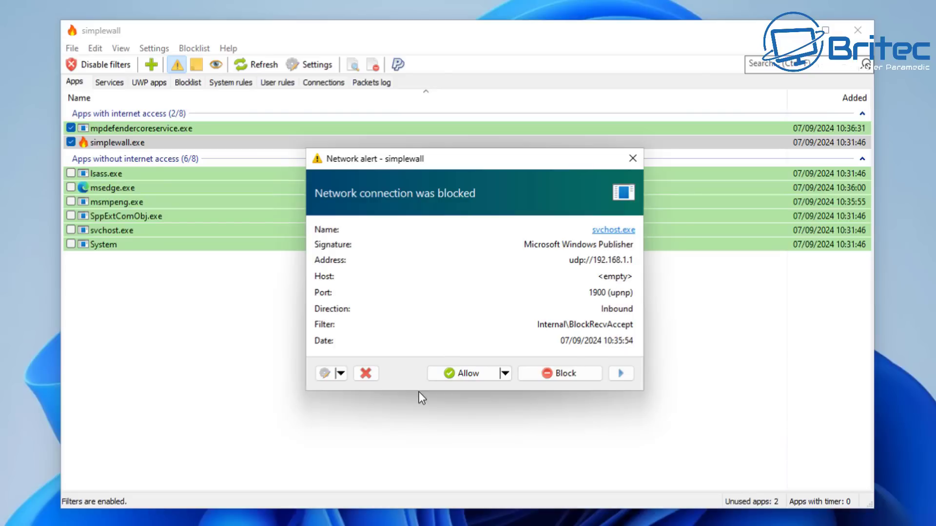
left_click(469, 371)
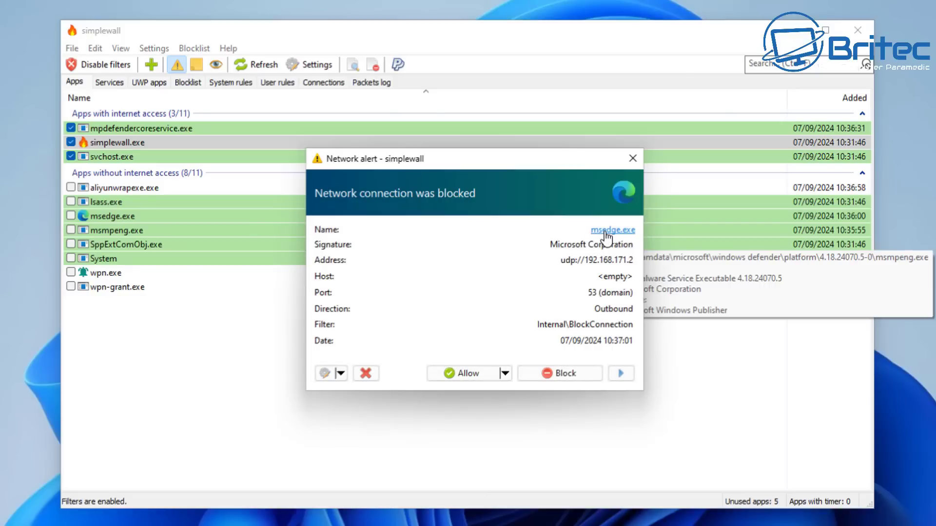
left_click(460, 373)
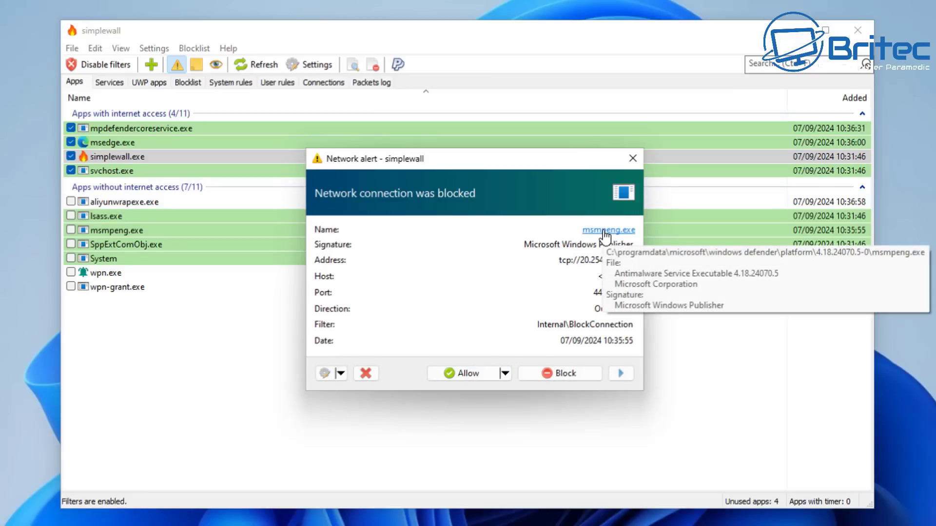
left_click(470, 376)
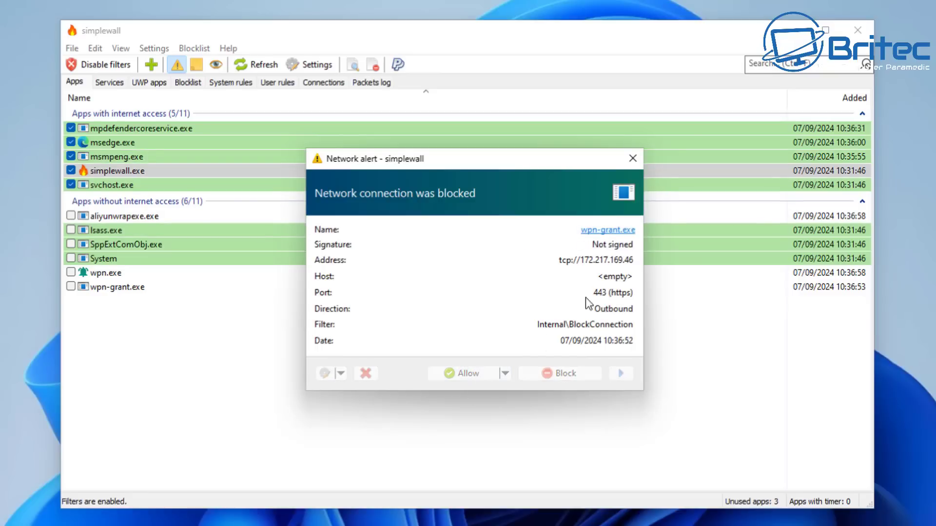
mouse_move(607, 238)
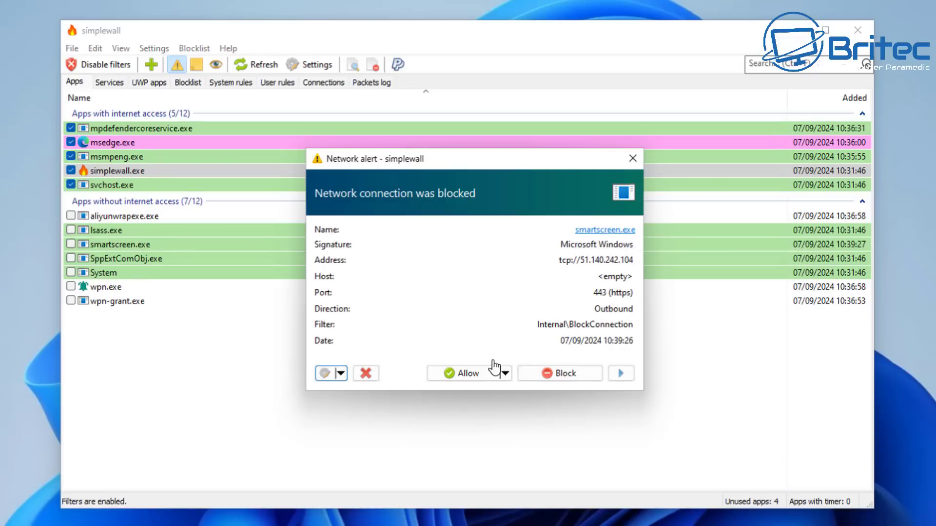
left_click(475, 378)
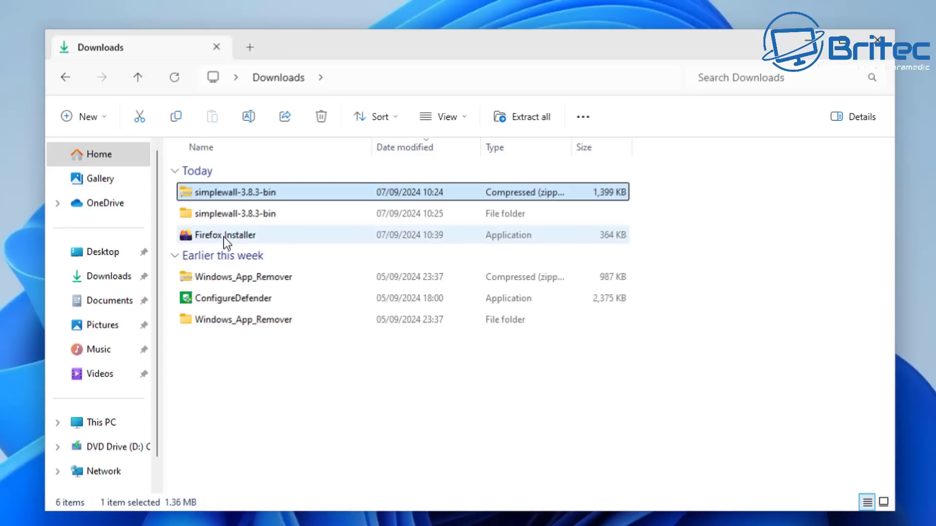
Run Firefox Installer from the Downloads folder and permit it to make changes to the device.
double_click(224, 236)
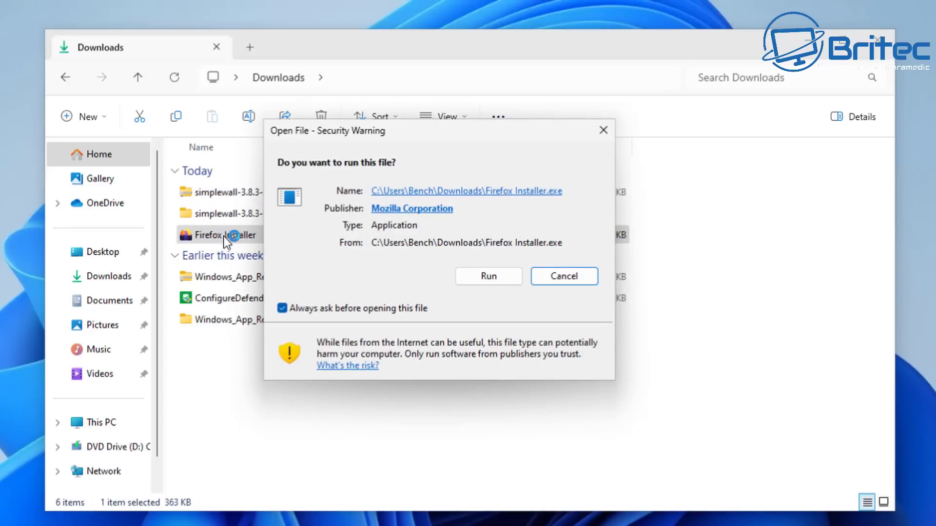
left_click(509, 284)
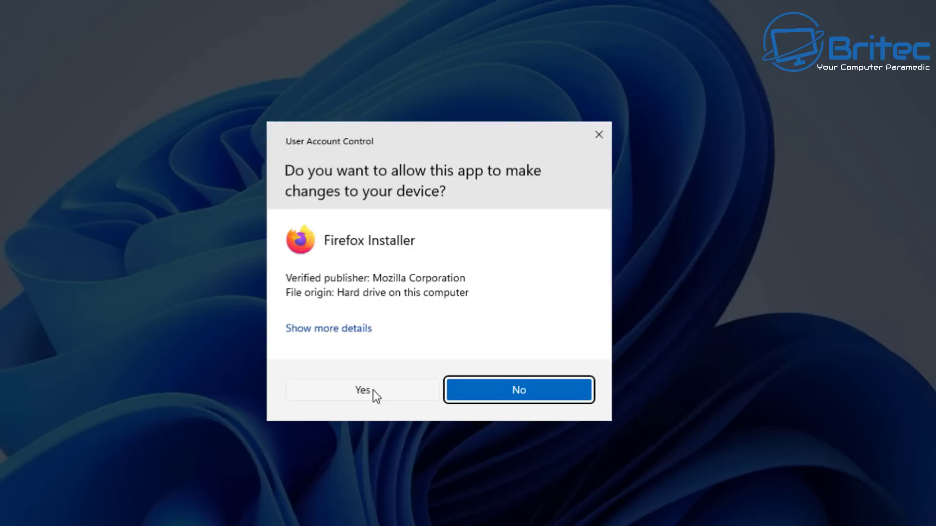
left_click(373, 390)
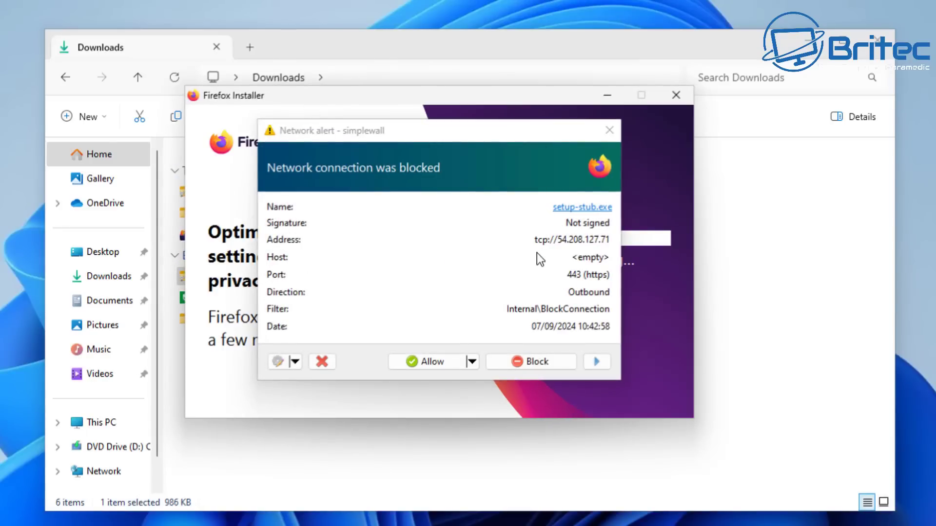
Move the network alert clear of the installer's progress, check the file details of setup-stub.exe, and allow its connection.
mouse_move(581, 215)
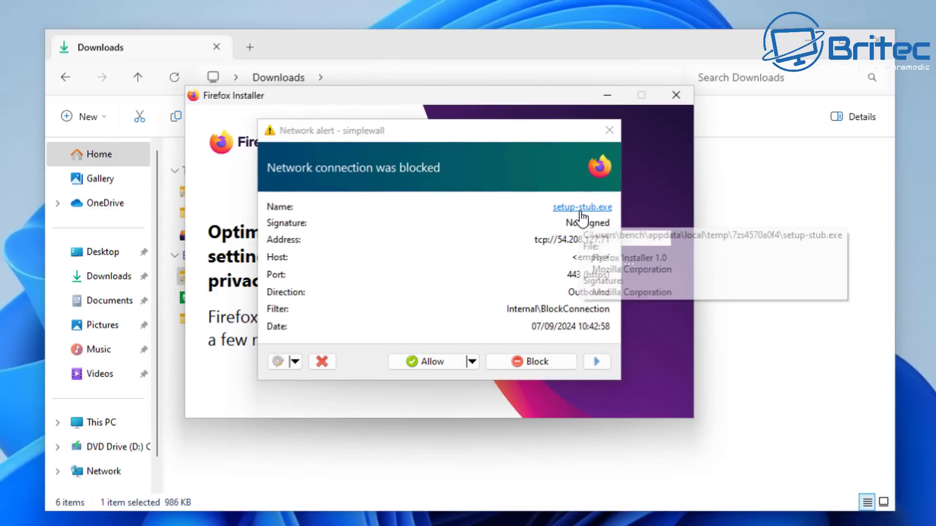
left_click_drag(417, 137, 279, 143)
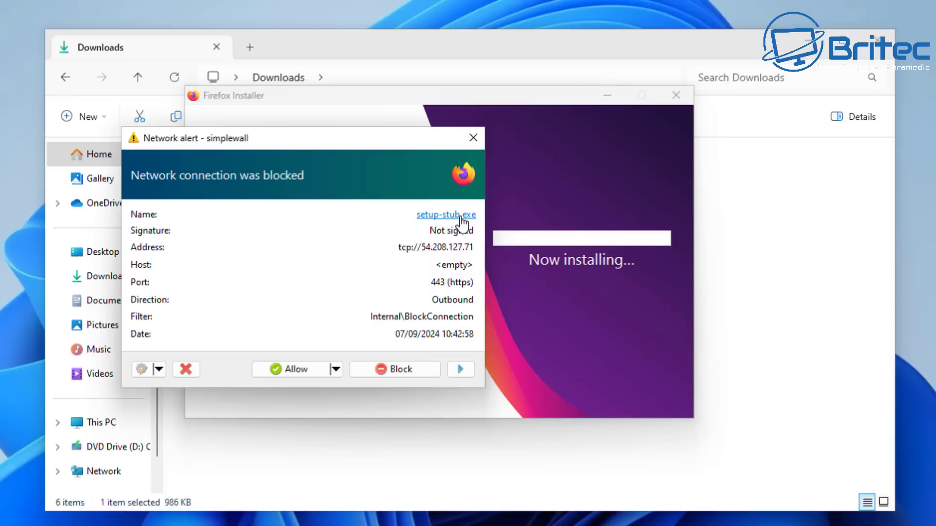
mouse_move(461, 218)
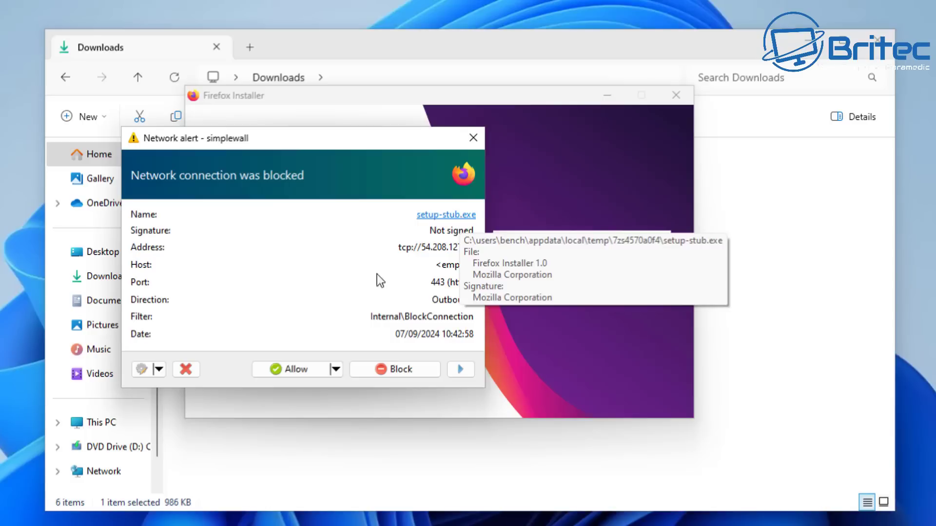
left_click(281, 370)
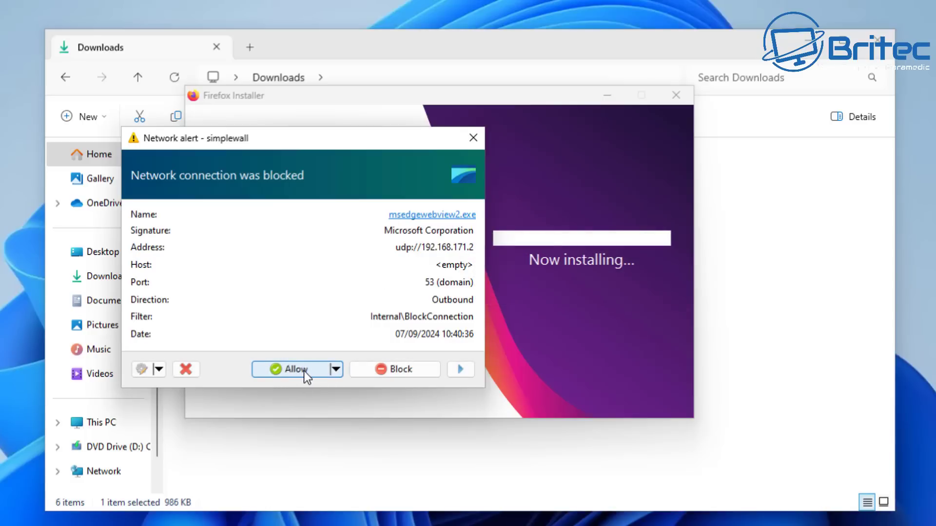
Allow network access for msedgewebview2.exe, mrt.exe and firefox.exe from their alerts, checking the mrt.exe file details.
left_click(303, 370)
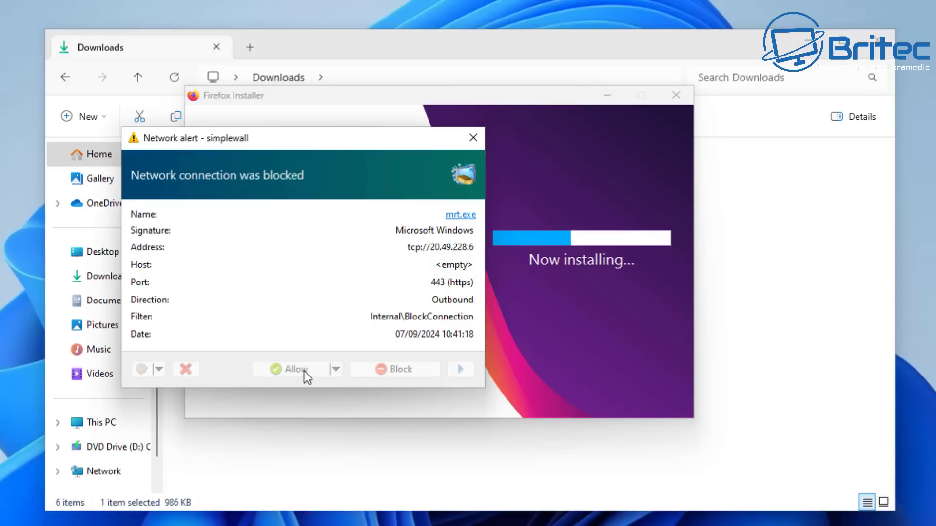
mouse_move(458, 218)
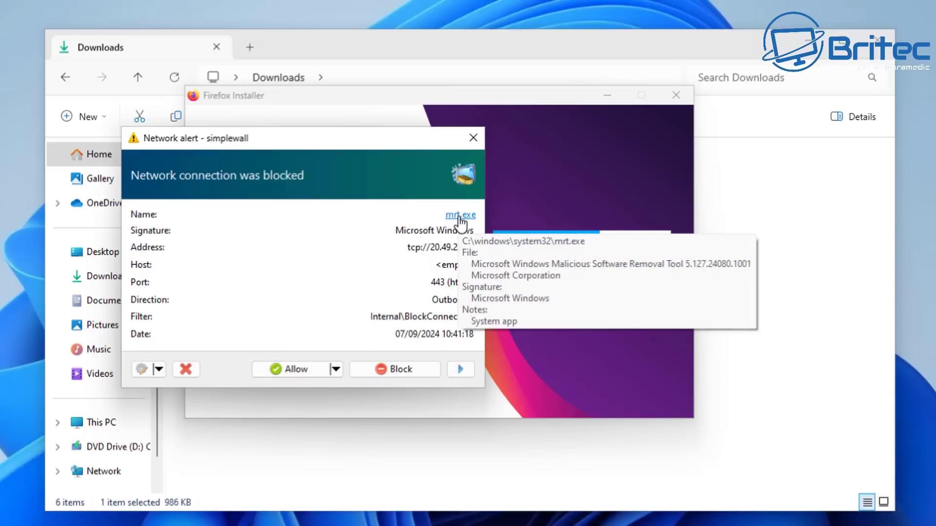
left_click(294, 372)
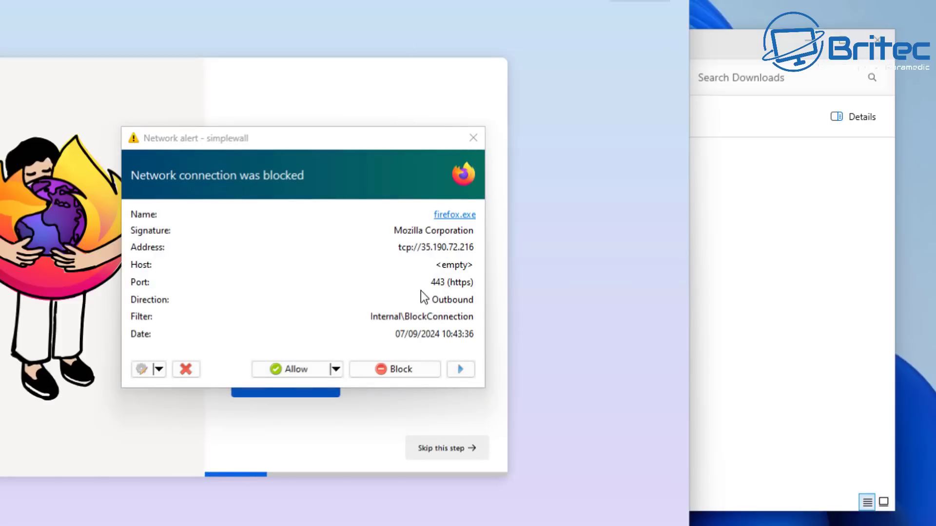
left_click(295, 370)
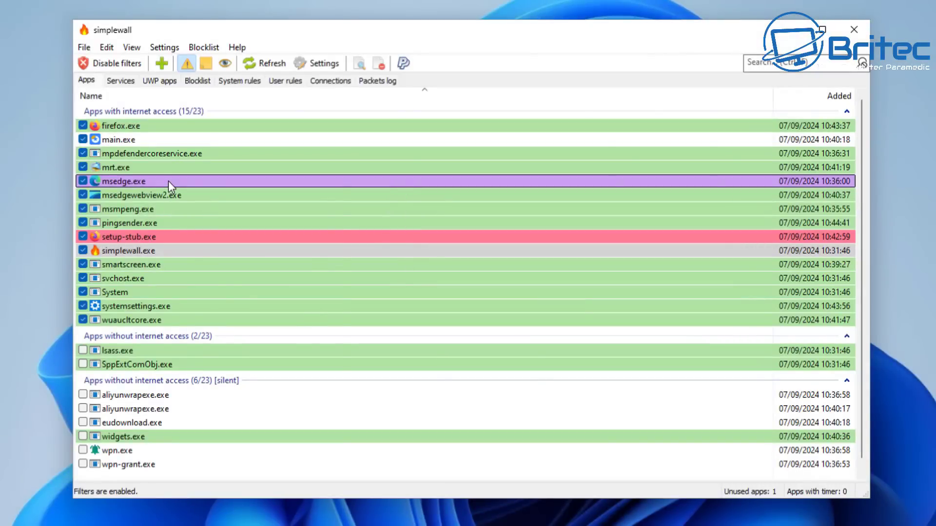
Look over the rule and timer options for msedge.exe and the firewall's general startup and rule settings.
right_click(168, 181)
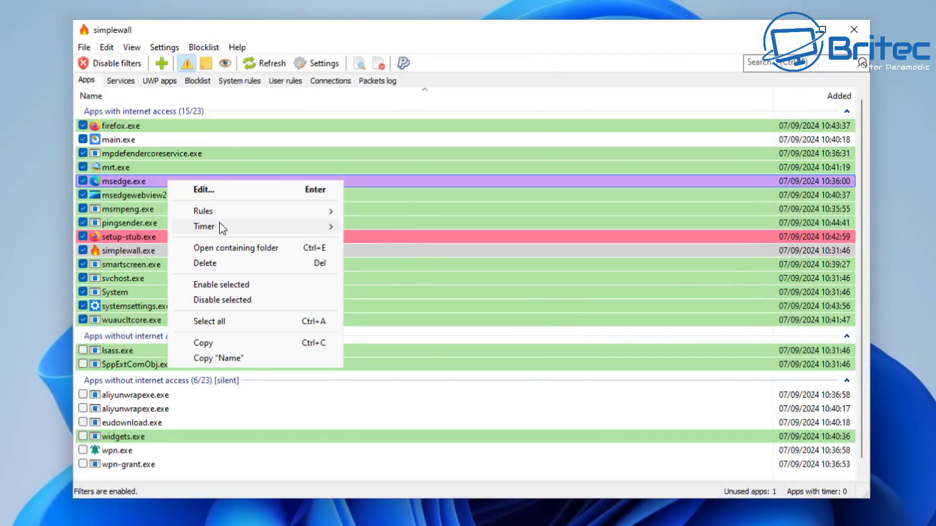
mouse_move(222, 228)
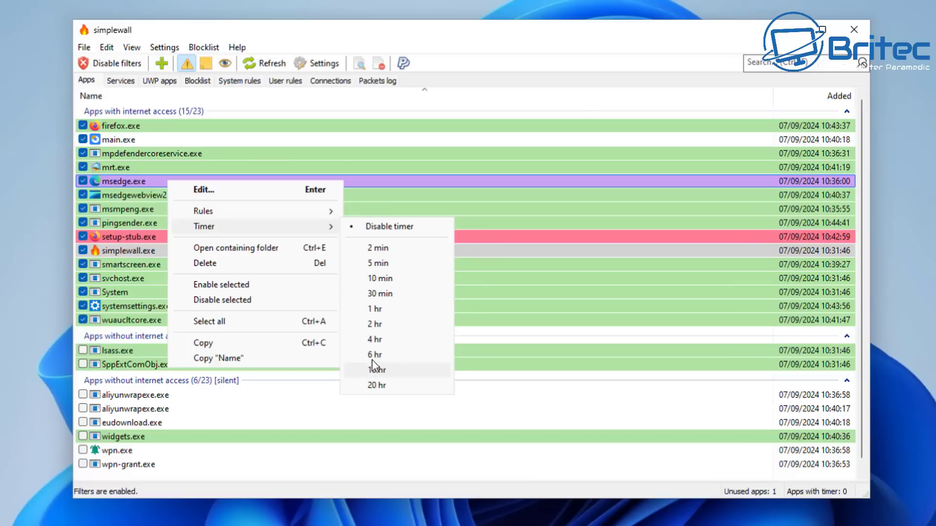
mouse_move(263, 212)
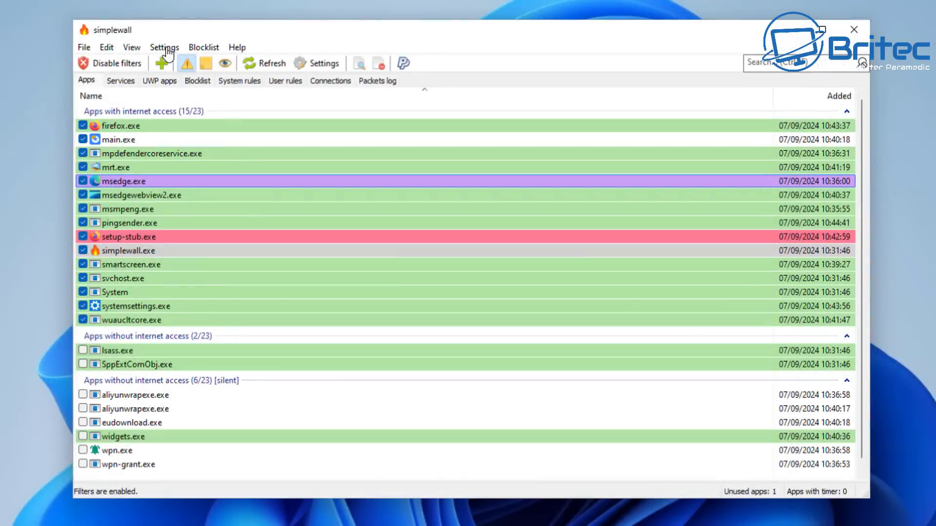
left_click(165, 48)
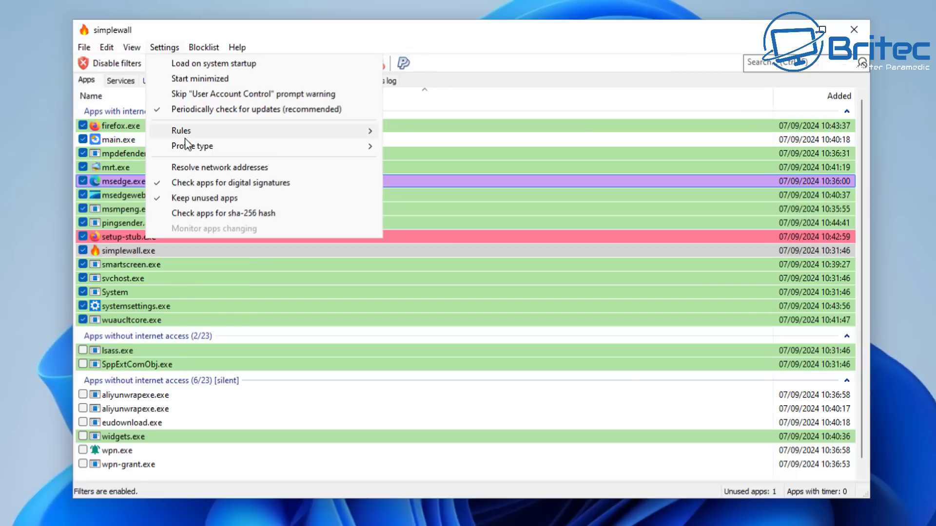
mouse_move(183, 151)
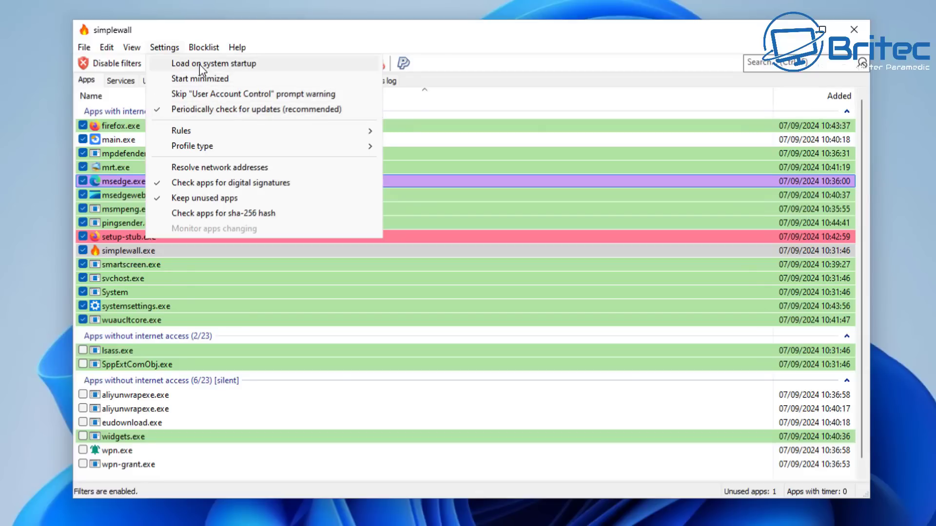
left_click(166, 63)
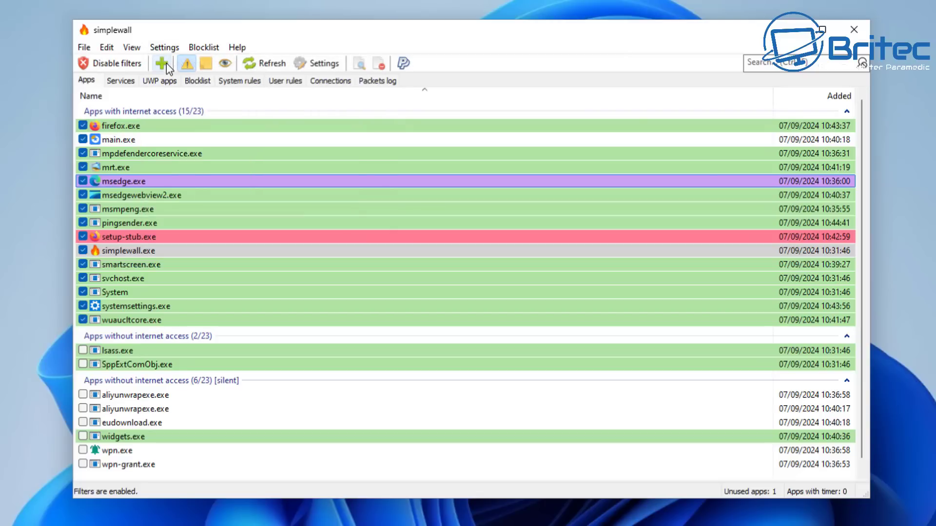
Examine the blocklist choices for Microsoft spying and telemetry, Microsoft update and Microsoft applications.
left_click(197, 47)
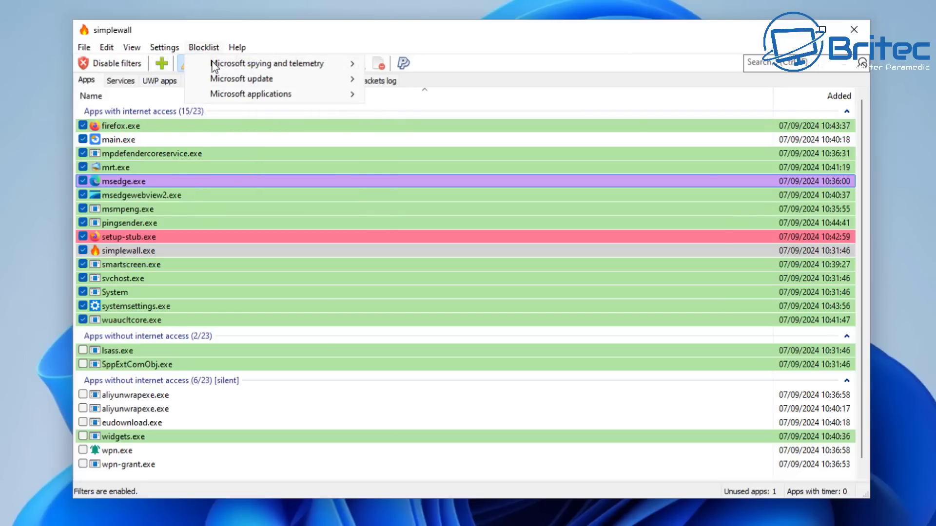
mouse_move(225, 69)
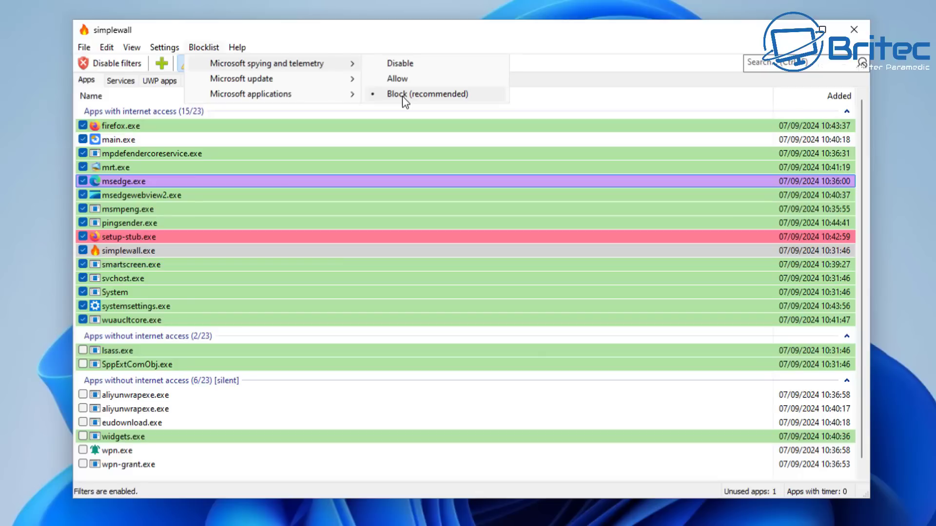
mouse_move(273, 85)
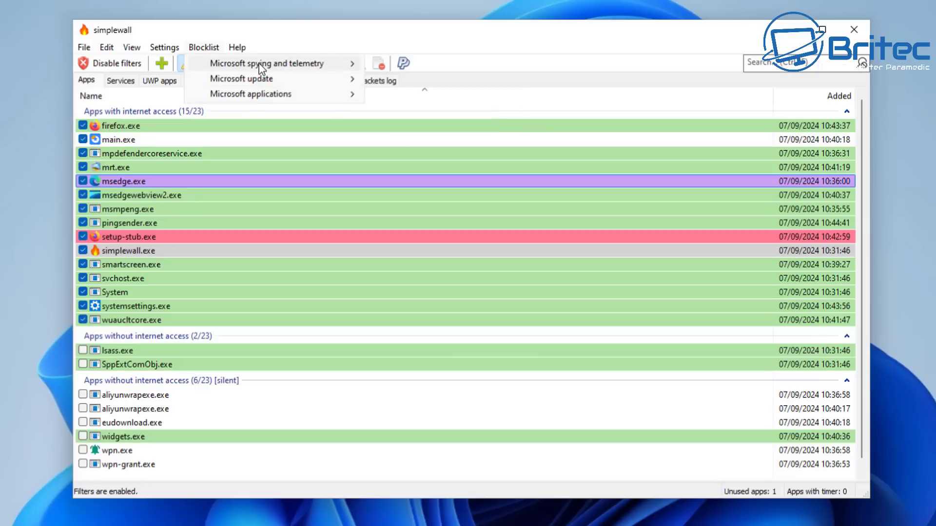
mouse_move(262, 67)
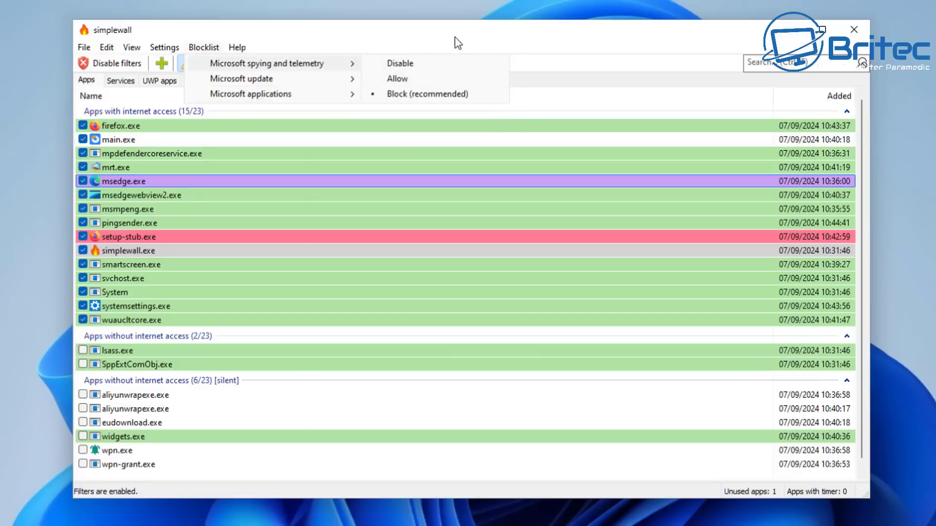
left_click(507, 34)
Disable internet access for msedge.exe and msedgewebview2.exe, blocking the connection alert raised for msedge.exe.
right_click(182, 181)
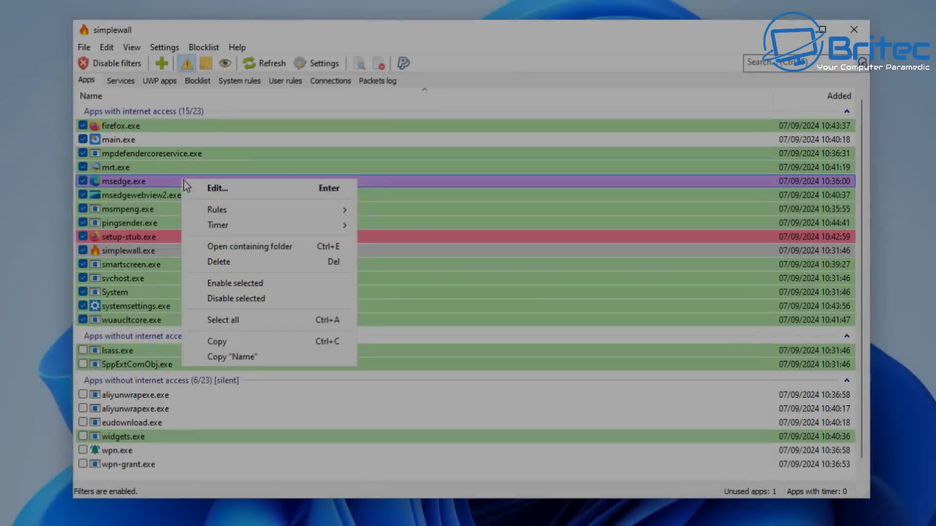
left_click(264, 300)
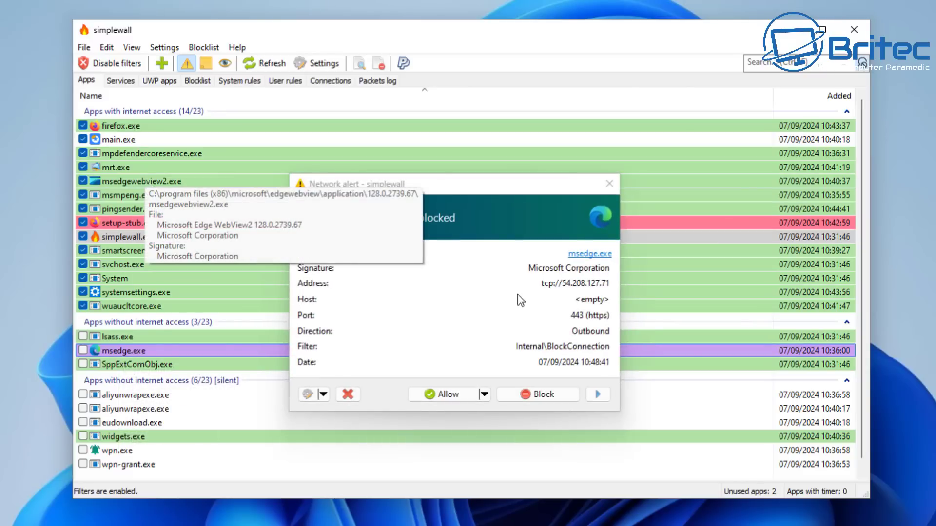
left_click(539, 395)
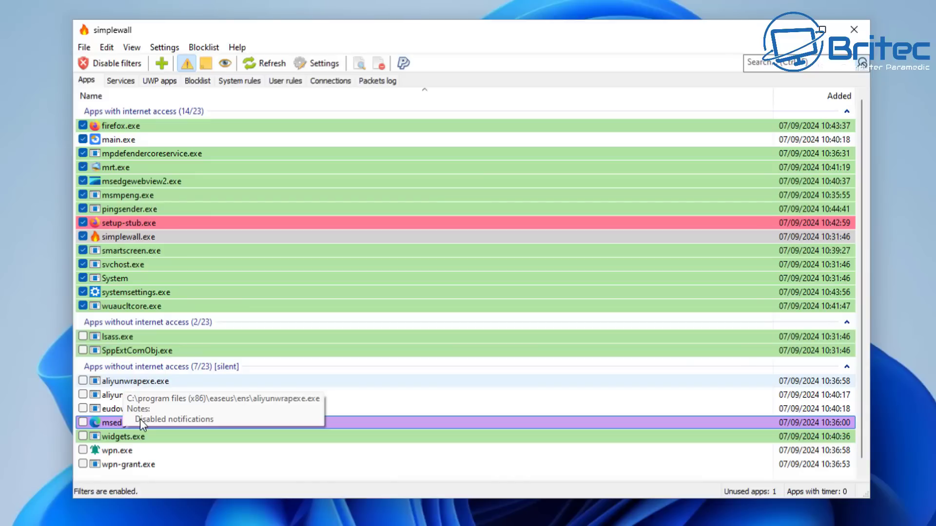
left_click(138, 182)
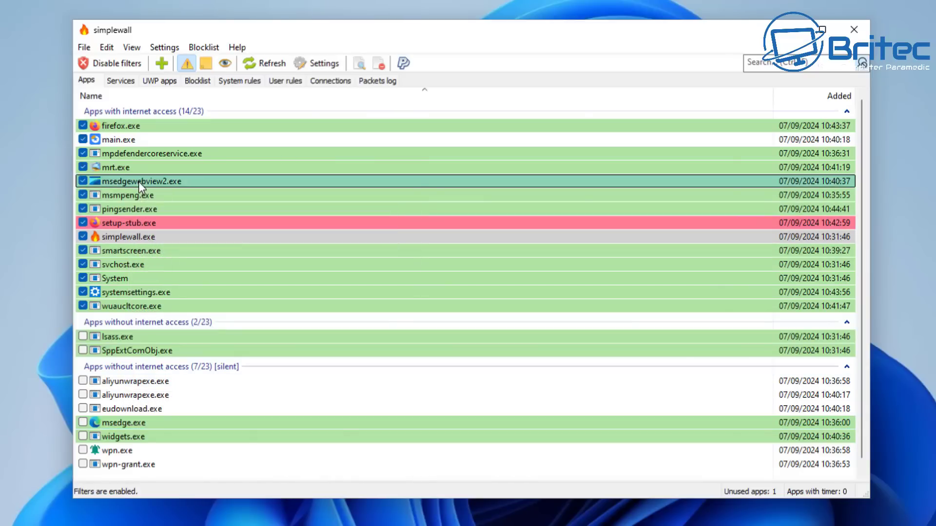
right_click(139, 182)
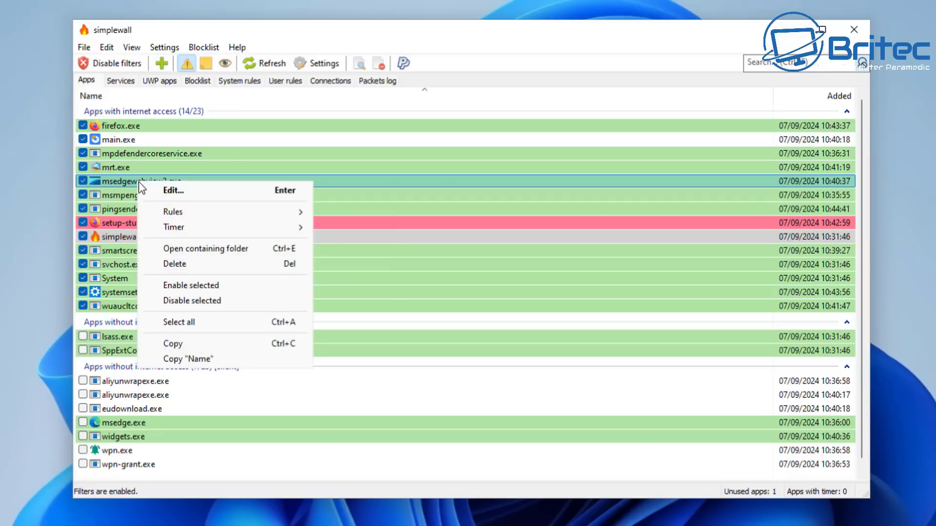
left_click(192, 300)
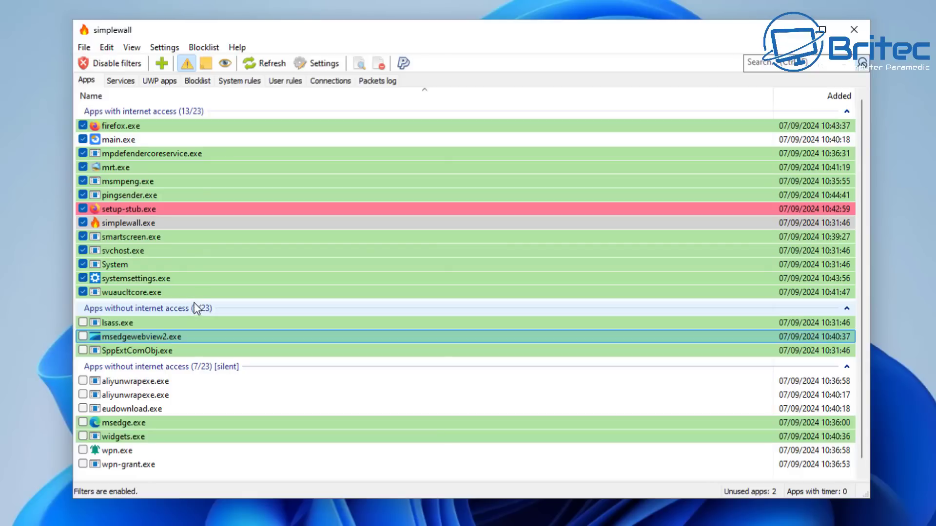
mouse_move(145, 192)
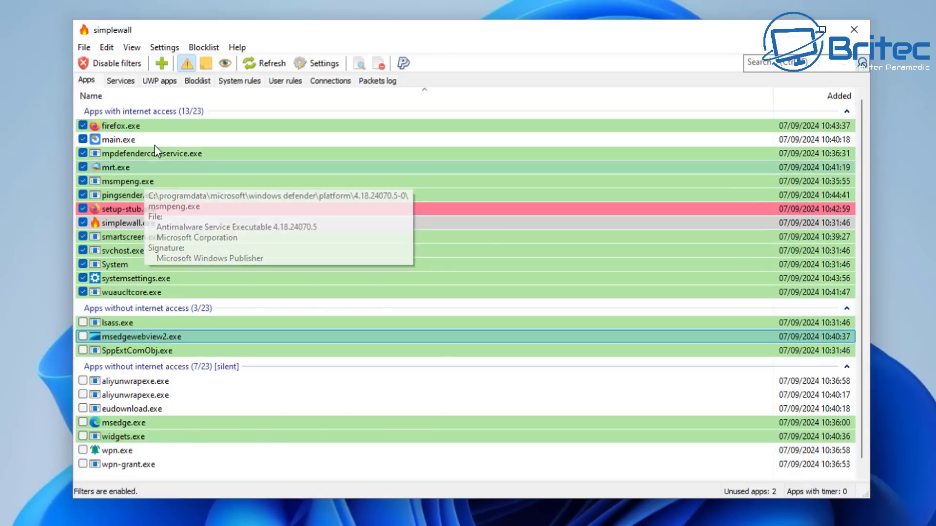
mouse_move(173, 356)
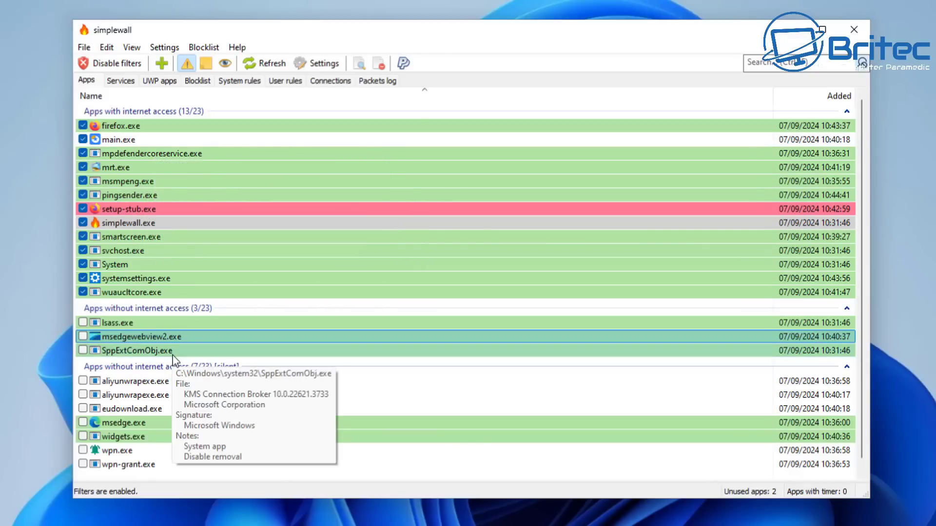
Switch to Microsoft Edge, reload the page, try to load google.com, and close the browser.
key("alt+Tab")
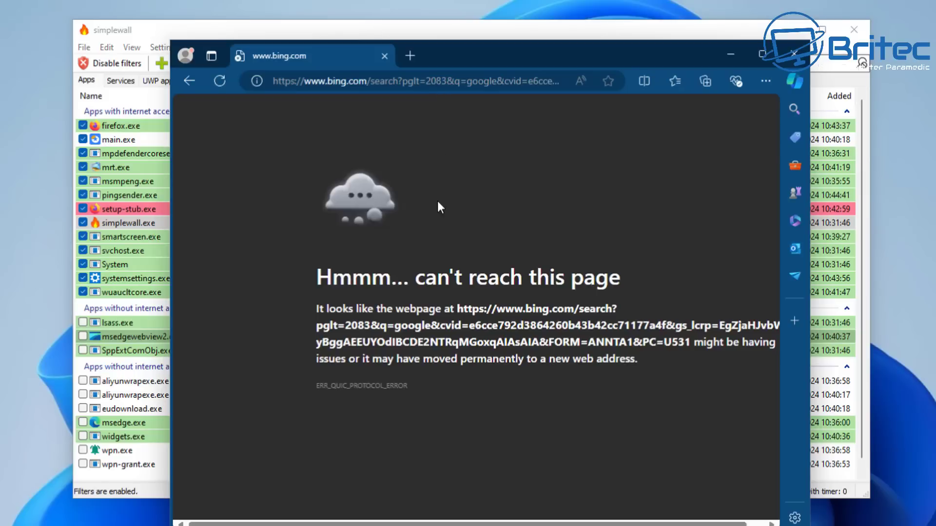
key("F5")
left_click(340, 84)
type("goo")
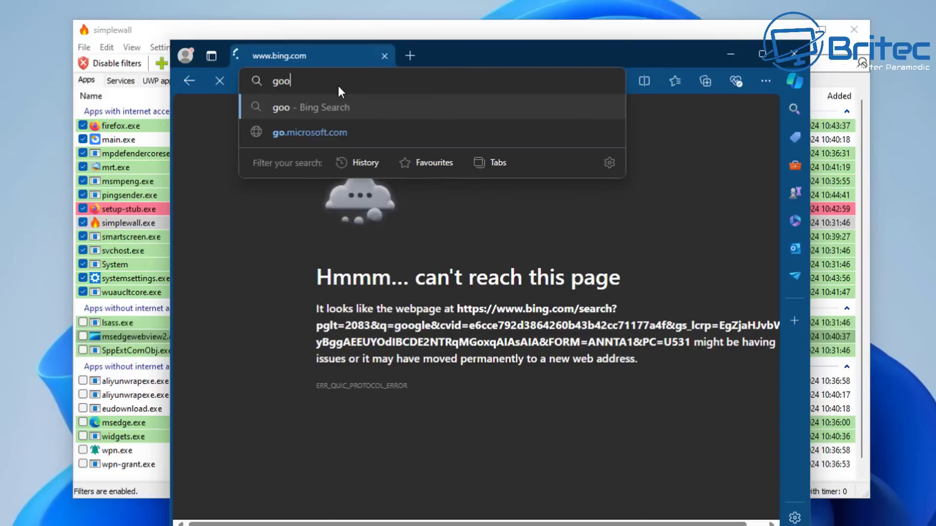
type("gle.com")
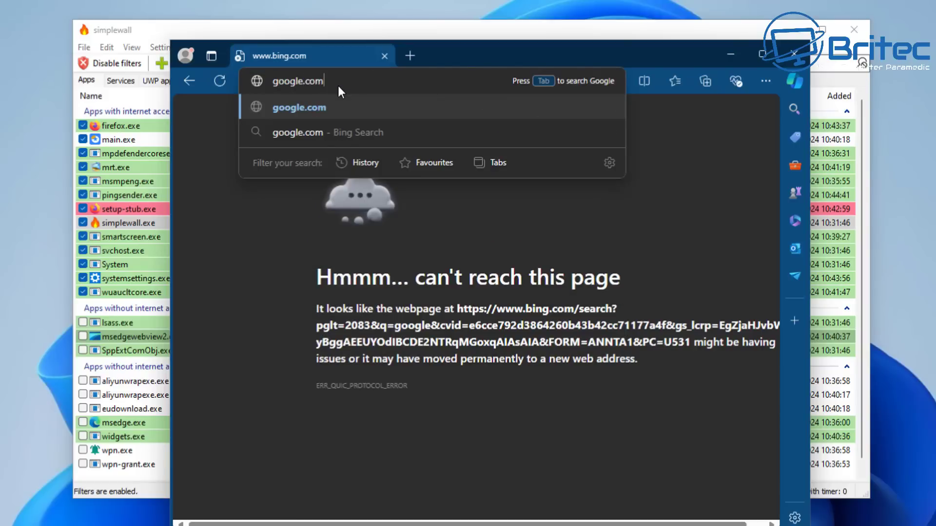
key("Return")
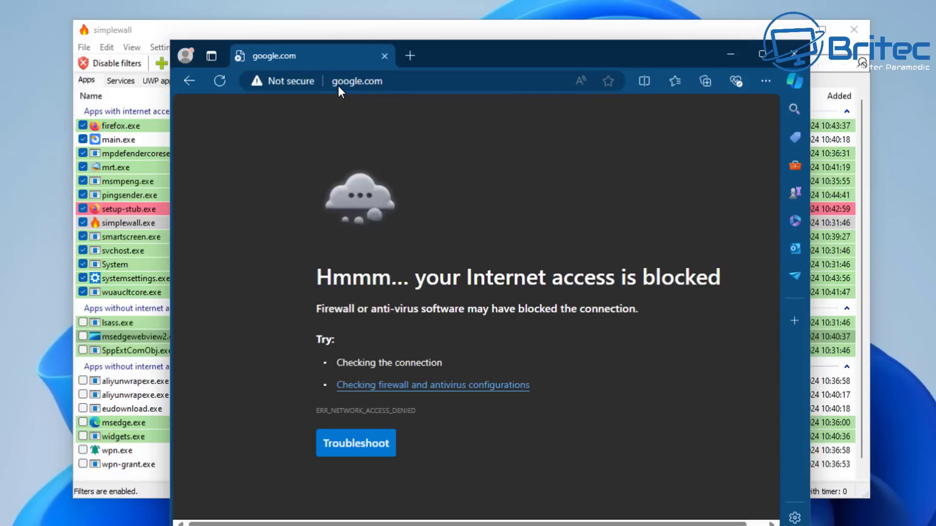
left_click(794, 54)
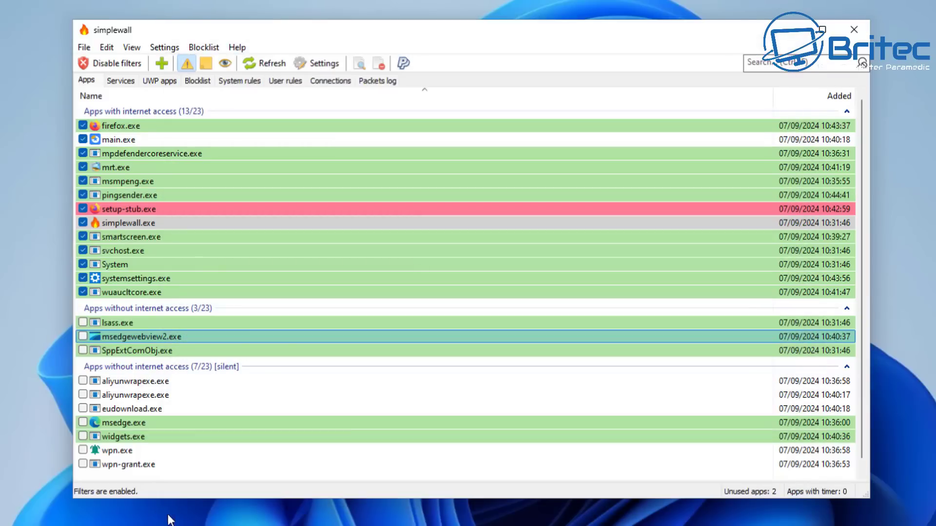
Enable internet access again for msedge.exe in the silent list of apps without access.
left_click(151, 428)
right_click(156, 424)
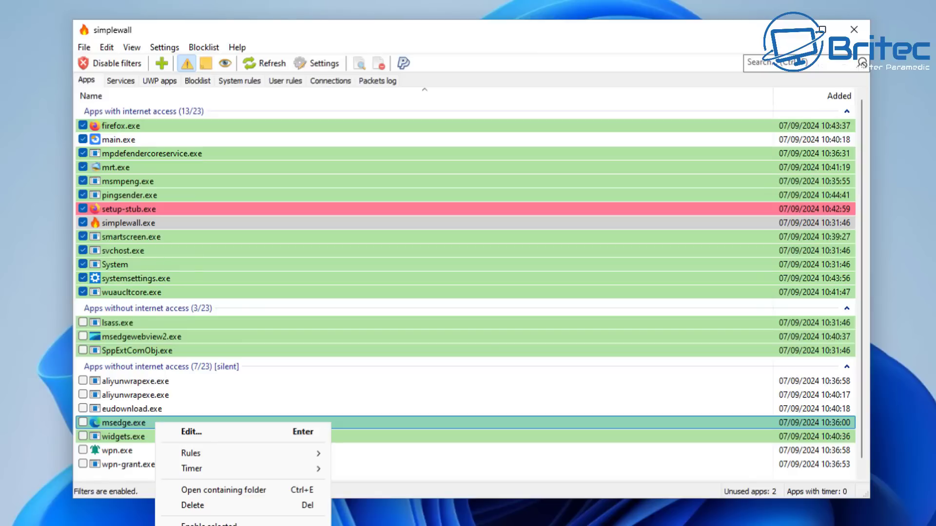
left_click(208, 525)
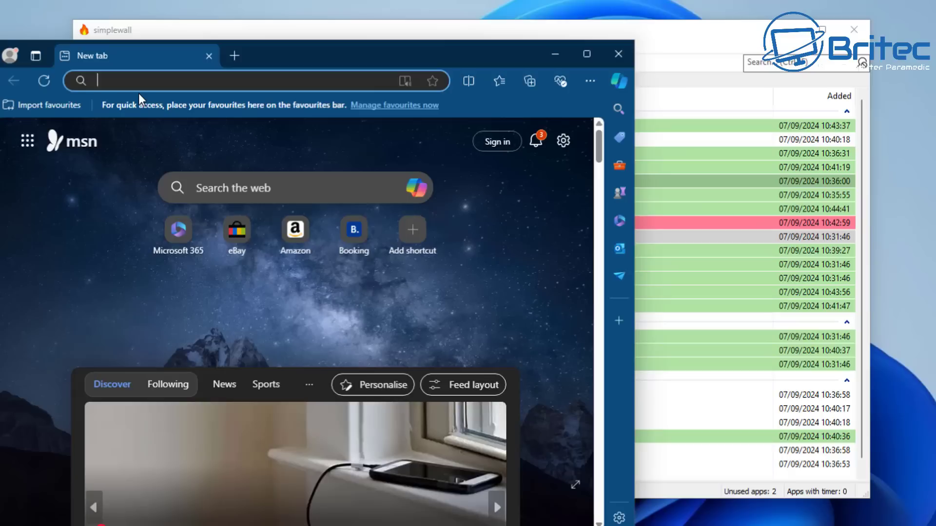
Load google.com in Microsoft Edge to test its access and answer Google's cookie consent notice.
type("google")
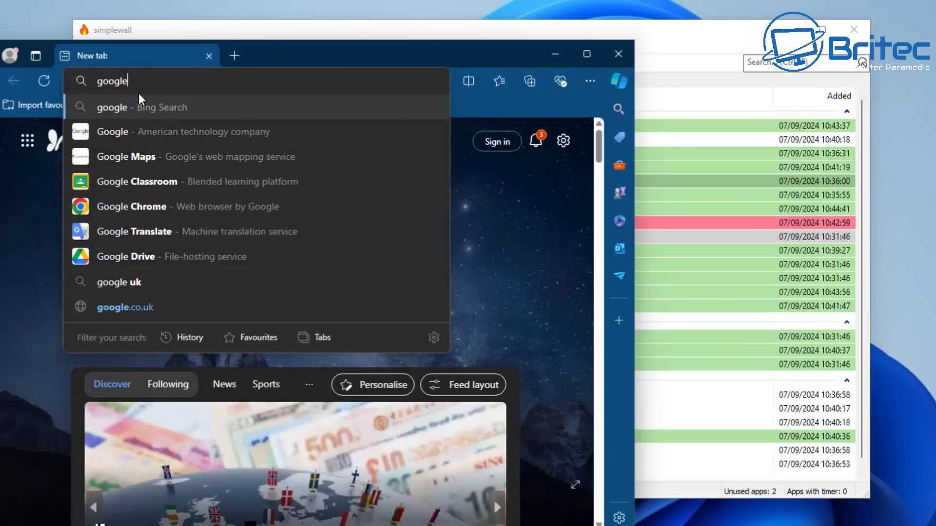
type(".com")
key("Return")
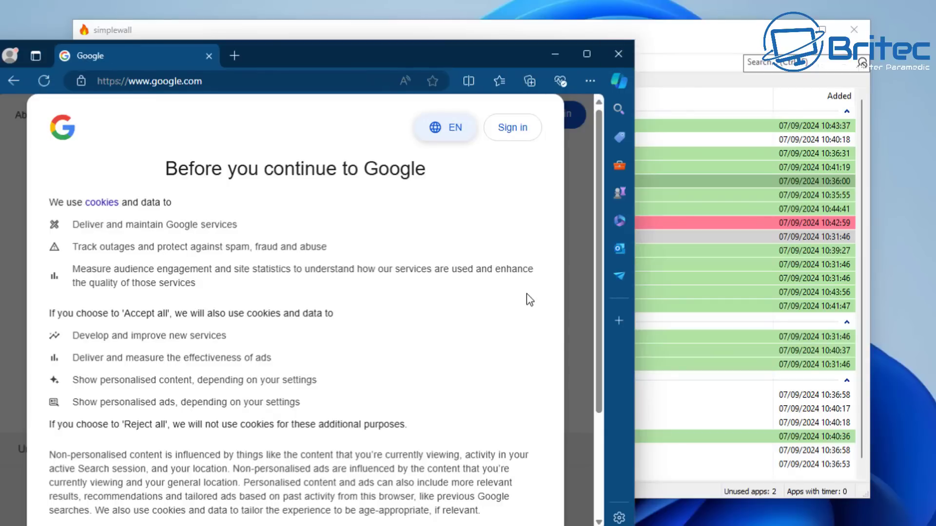
scroll(438, 316, "down", 3)
left_click(369, 441)
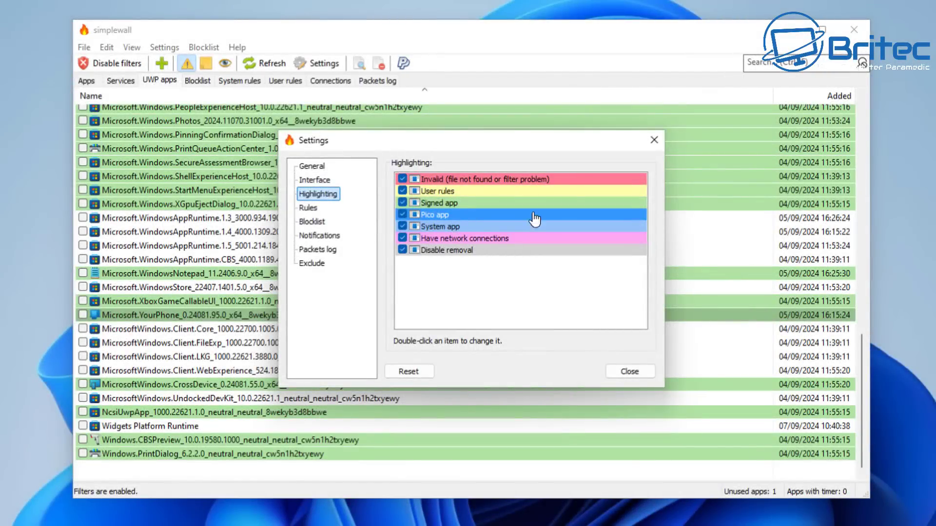
Close the highlighting settings and end the established msedge.exe connection on remote port 443 from the active connections list.
left_click(653, 141)
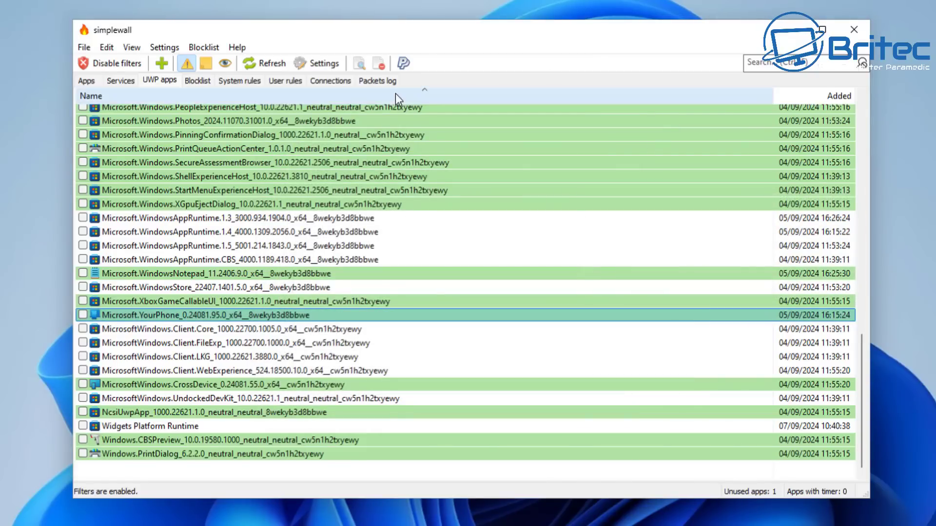
left_click(329, 81)
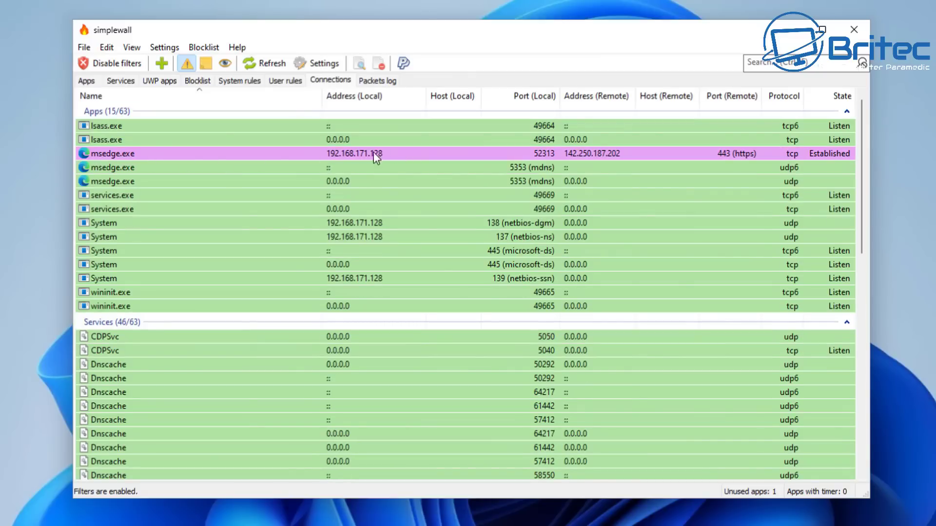
right_click(136, 155)
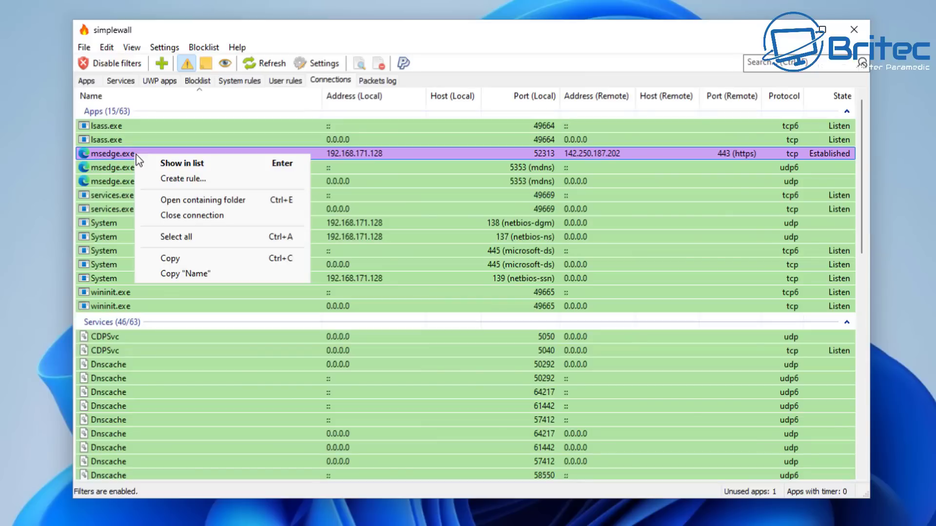
left_click(182, 219)
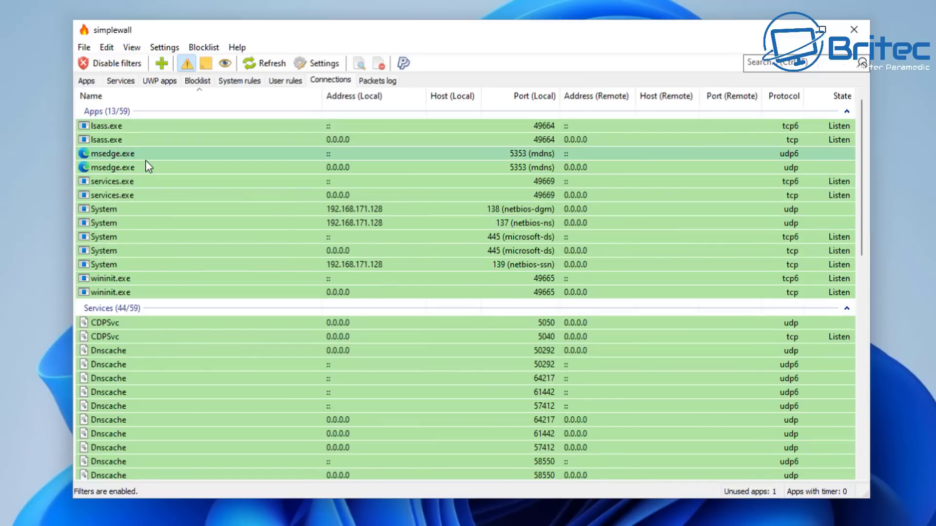
Review the general, address and app settings of a new rule for the msedge.exe udp6 connection, and close it without saving.
right_click(156, 154)
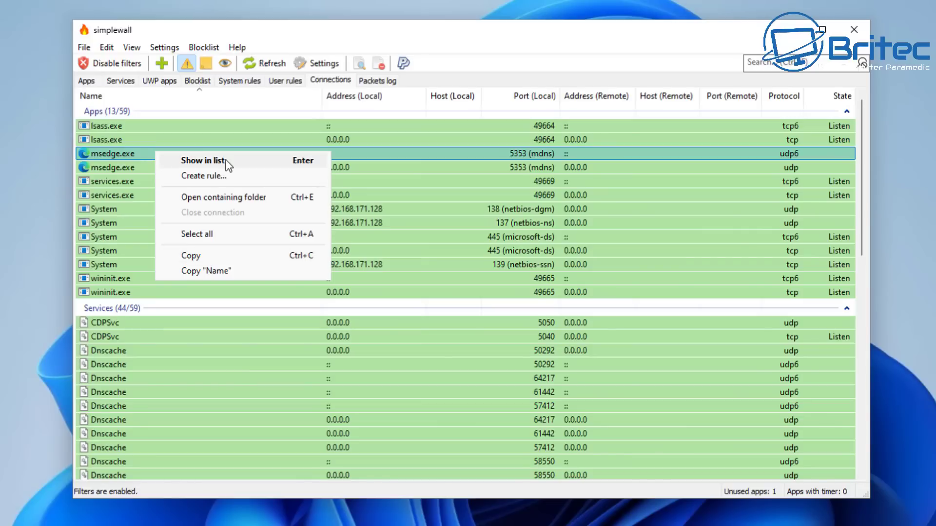
left_click(220, 178)
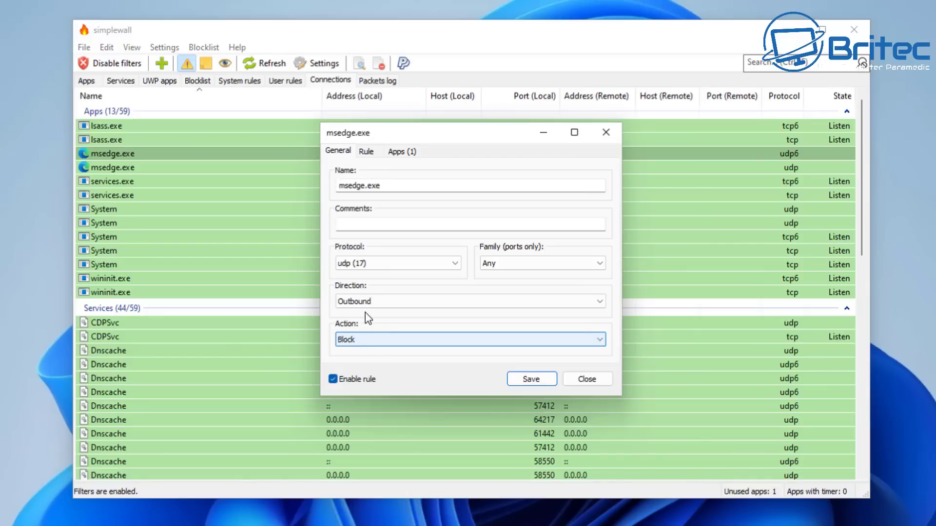
left_click(366, 152)
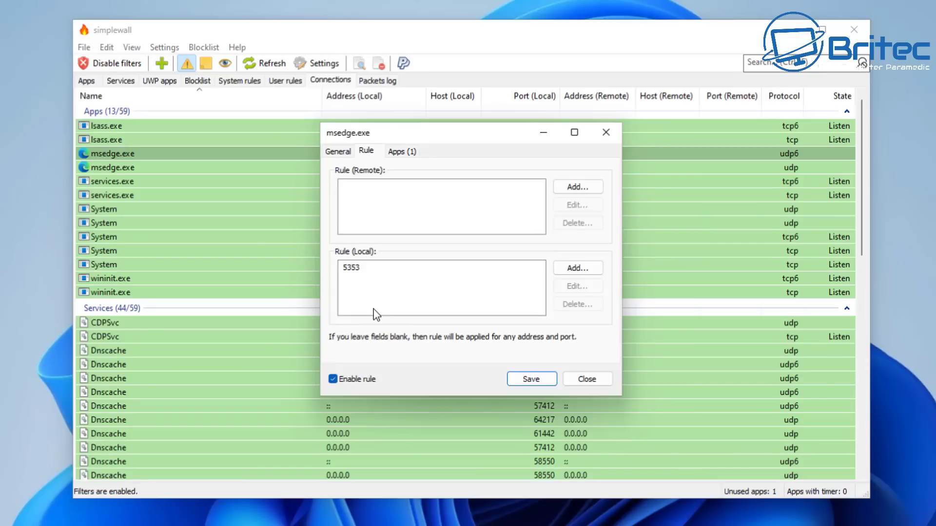
left_click(398, 152)
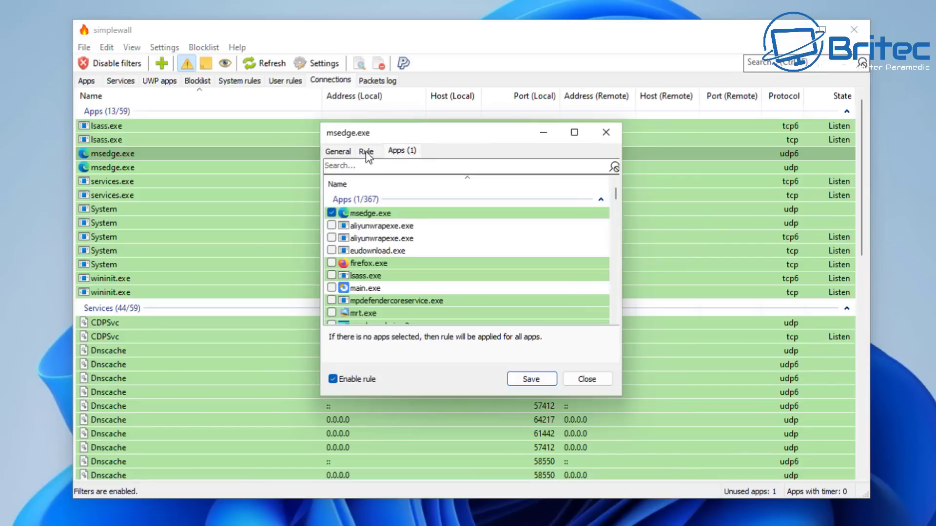
left_click(333, 153)
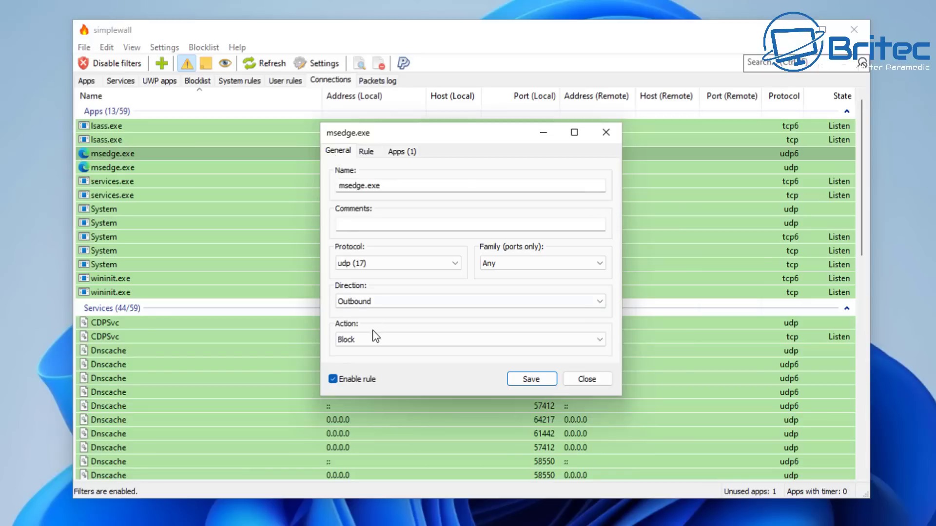
left_click(585, 384)
left_click(294, 376)
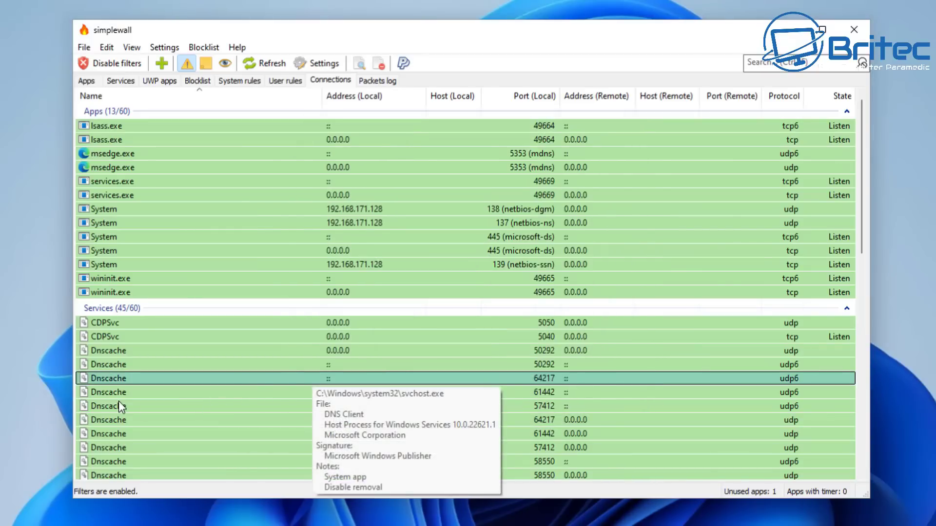
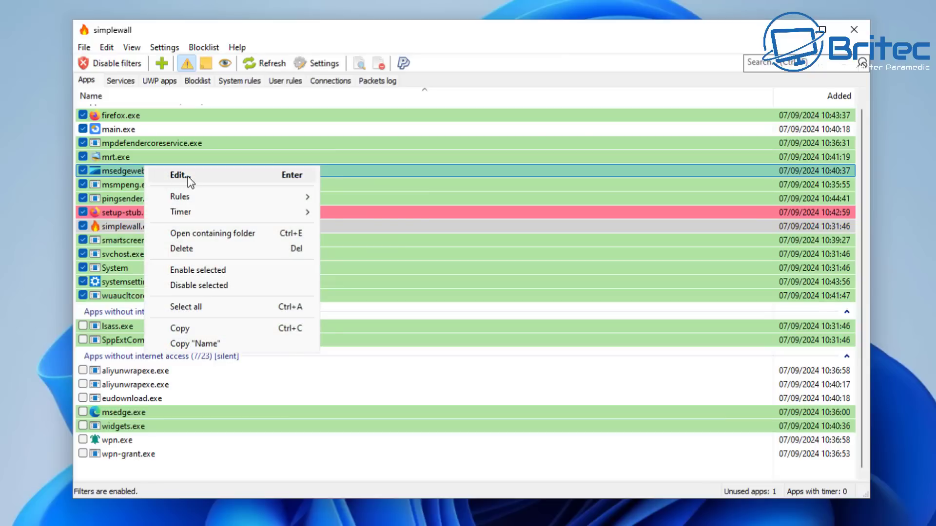
Start a new rule for msedgewebview2.exe, check its action choices, and set its direction to Any.
mouse_move(195, 197)
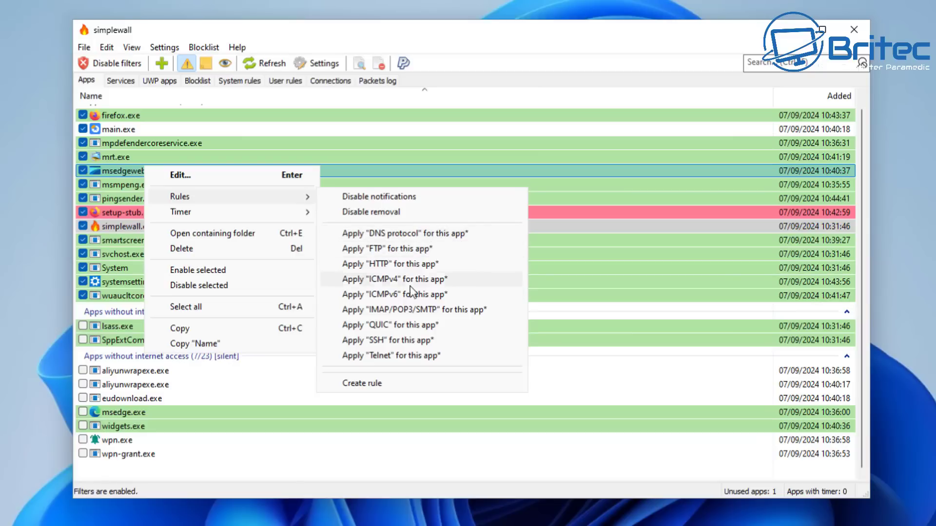
left_click(382, 383)
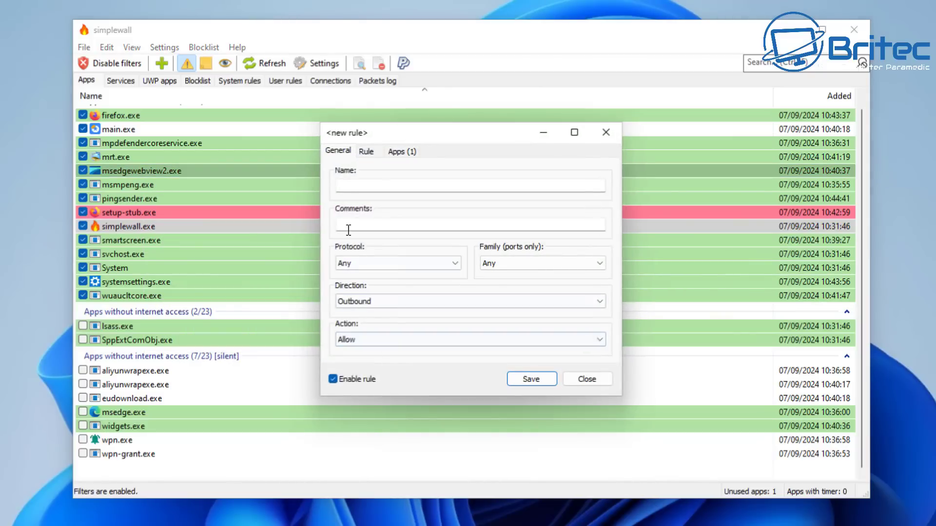
left_click(378, 339)
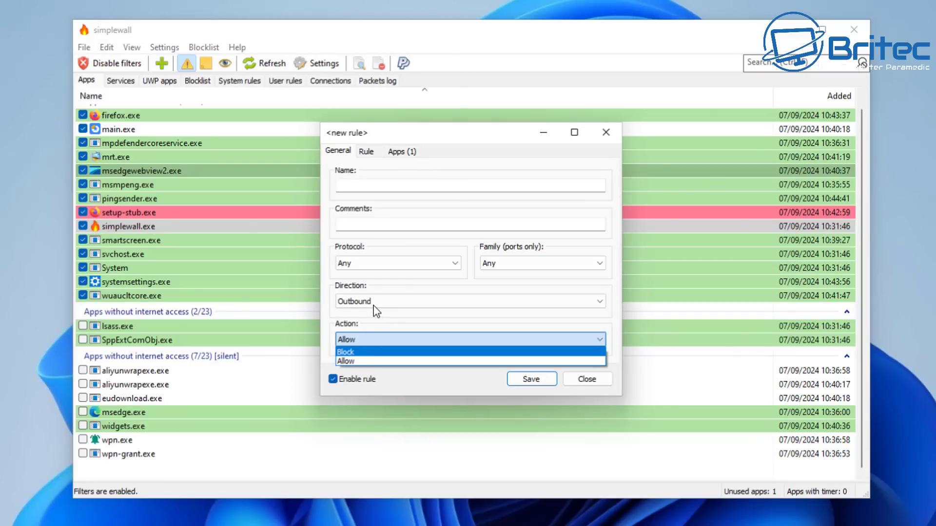
left_click(377, 310)
left_click(373, 305)
left_click(359, 334)
left_click(385, 302)
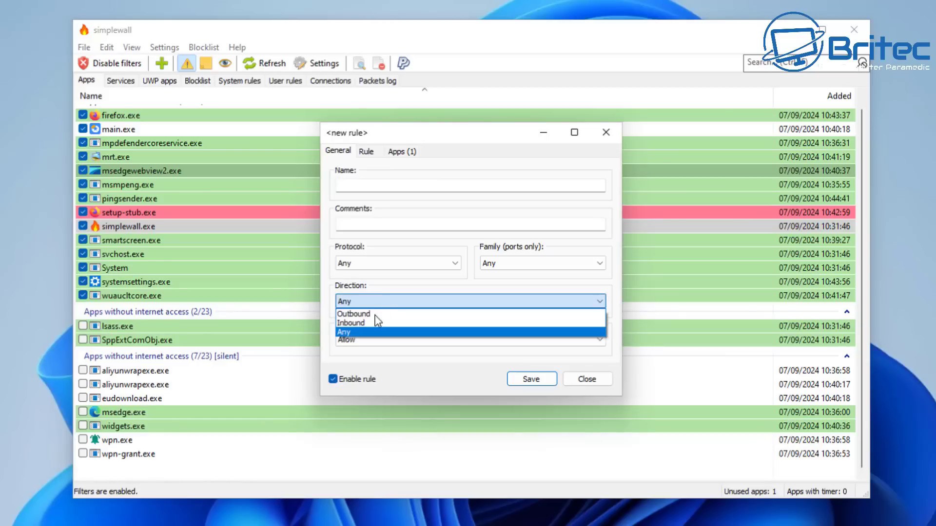
Look through the new rule's protocol and address options, add msedge.exe to its apps, and discard the rule.
left_click(381, 257)
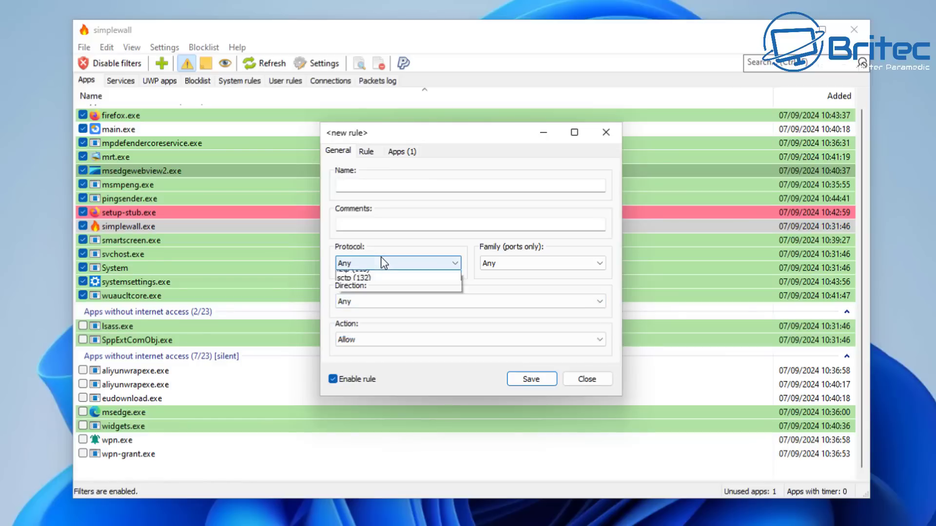
left_click(381, 259)
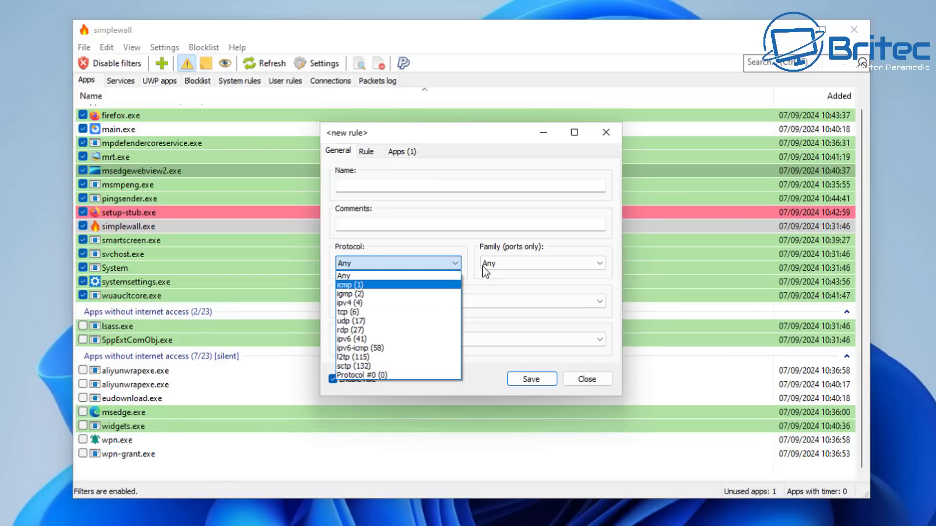
left_click(374, 151)
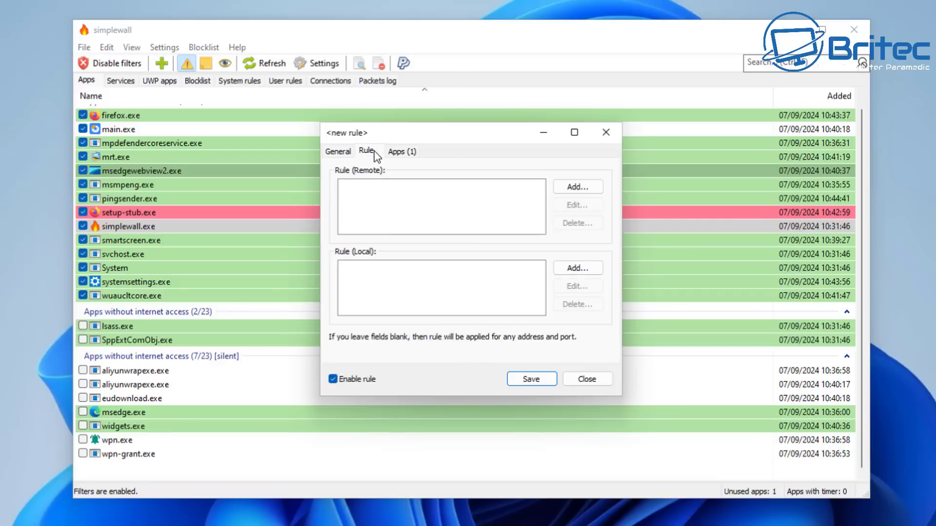
left_click(399, 151)
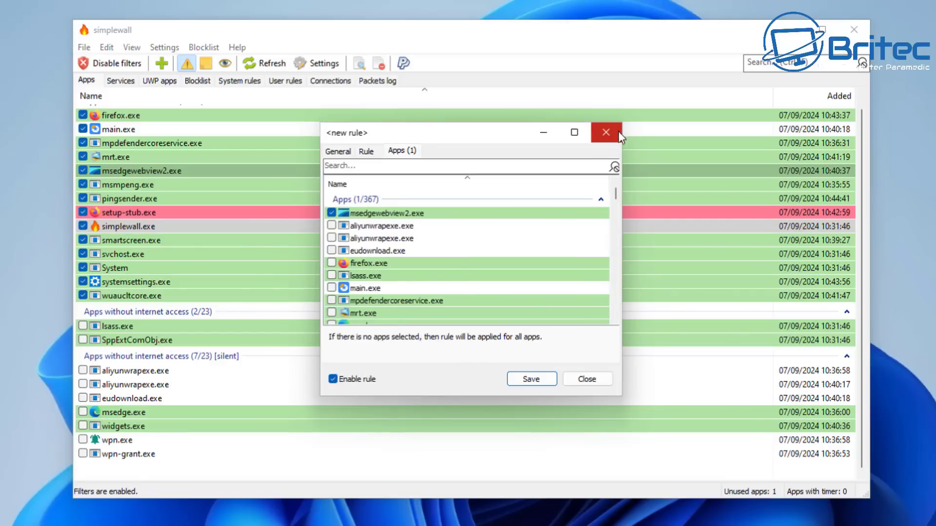
scroll(361, 308, "down", 2)
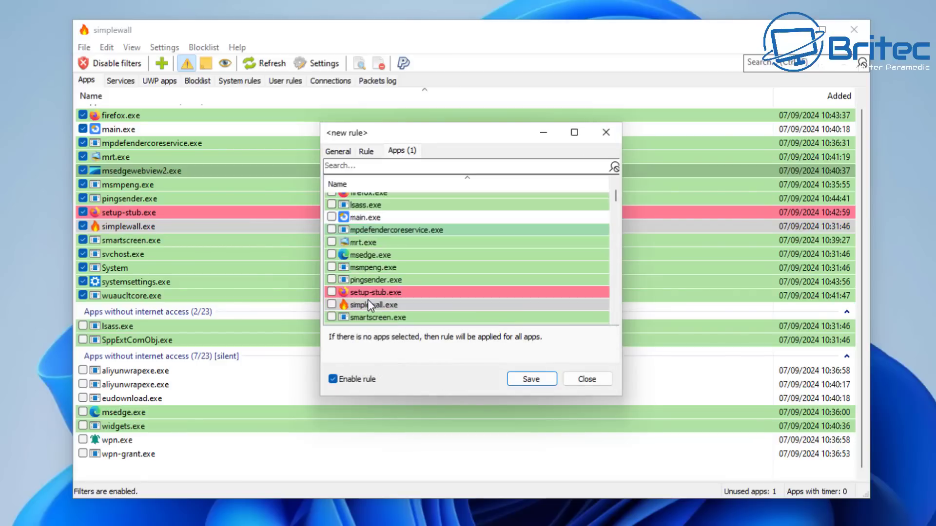
left_click(332, 254)
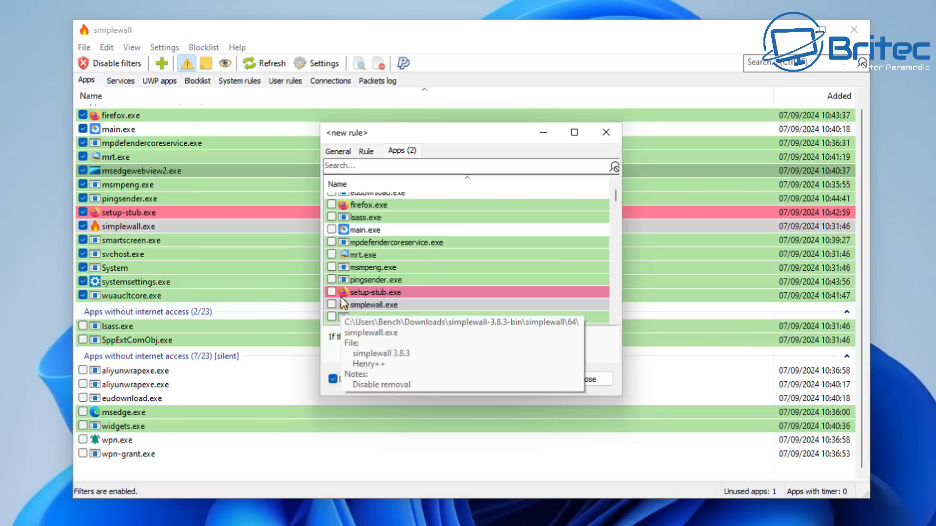
left_click(606, 132)
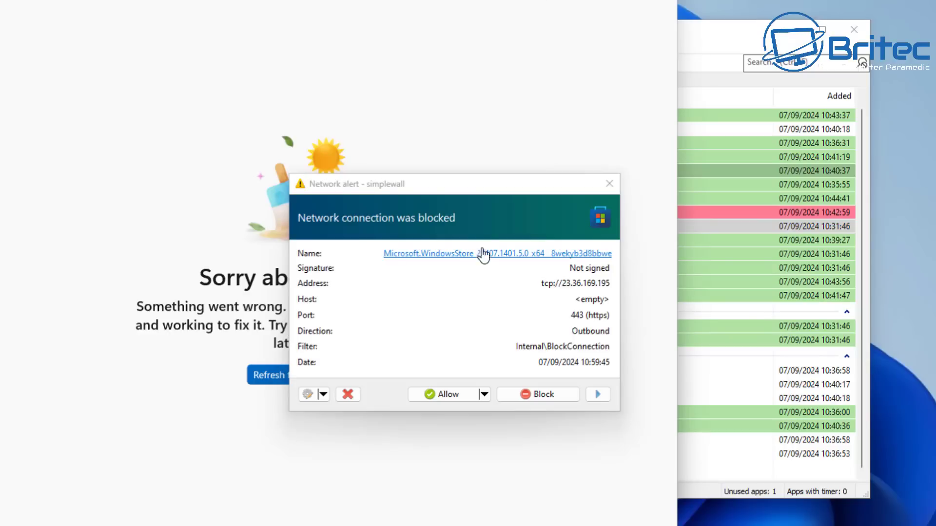
Check the timed-allow durations in the network alert, allow the Microsoft.WindowsStore connection permanently, and refresh the Store page.
mouse_move(466, 257)
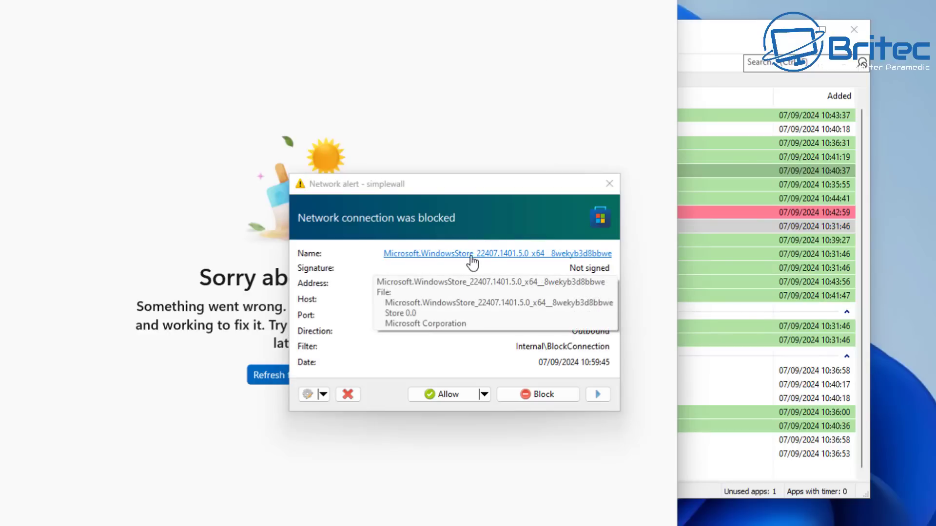
left_click(485, 397)
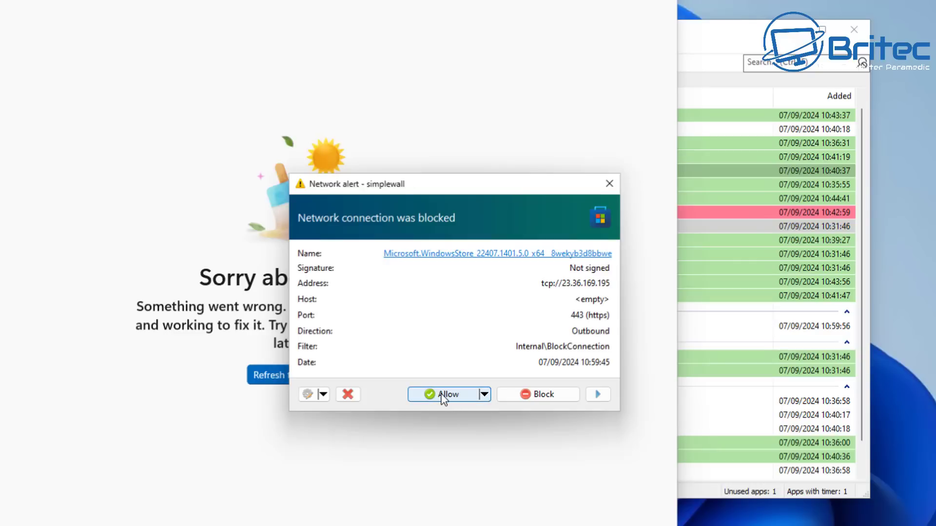
left_click(485, 394)
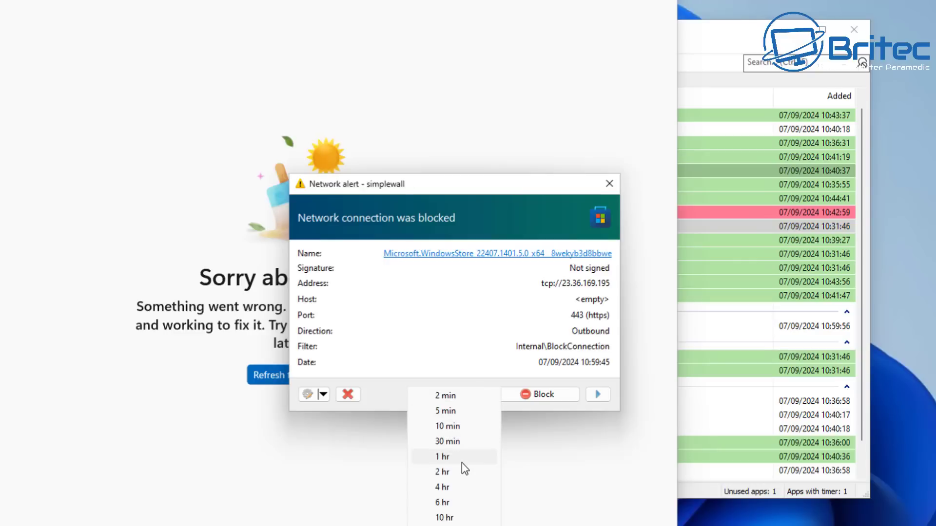
left_click(426, 350)
left_click(434, 393)
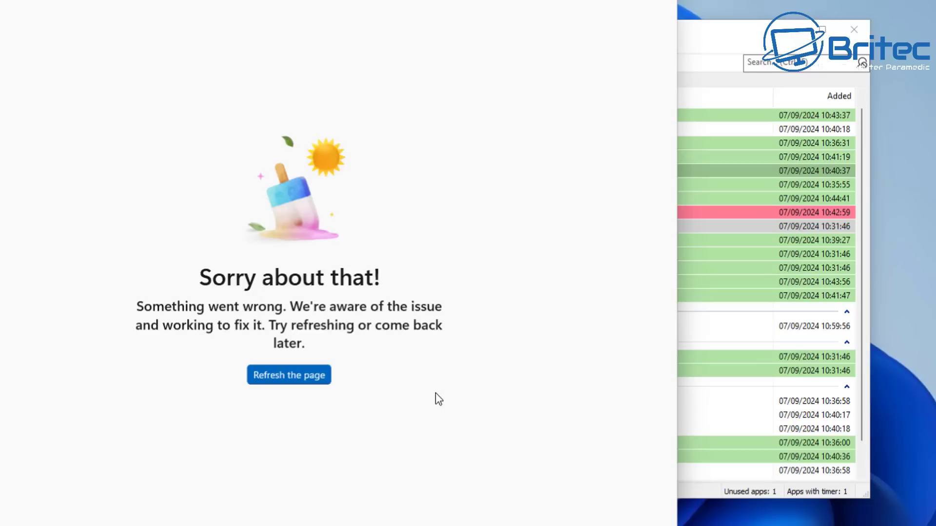
left_click(259, 378)
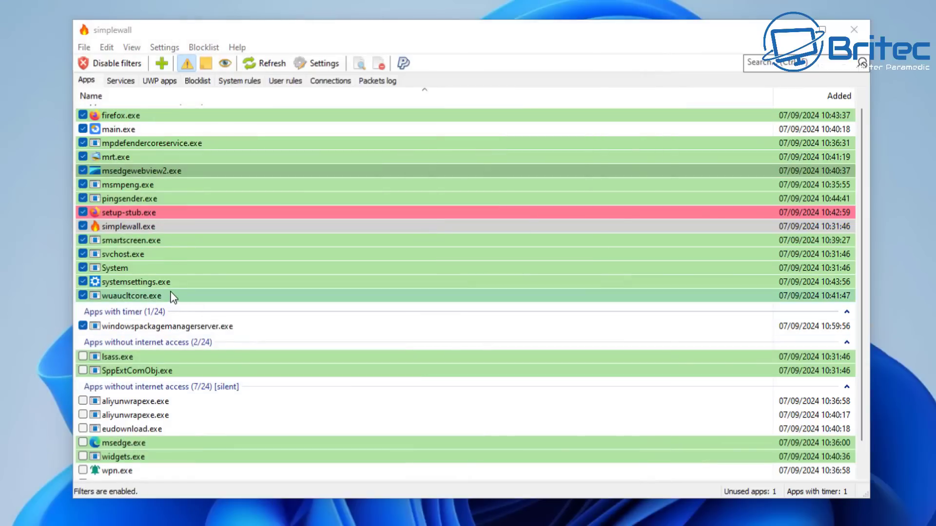
Close the simplewall window and open the Windows widgets board to test whether it loads.
scroll(309, 376, "down", 1)
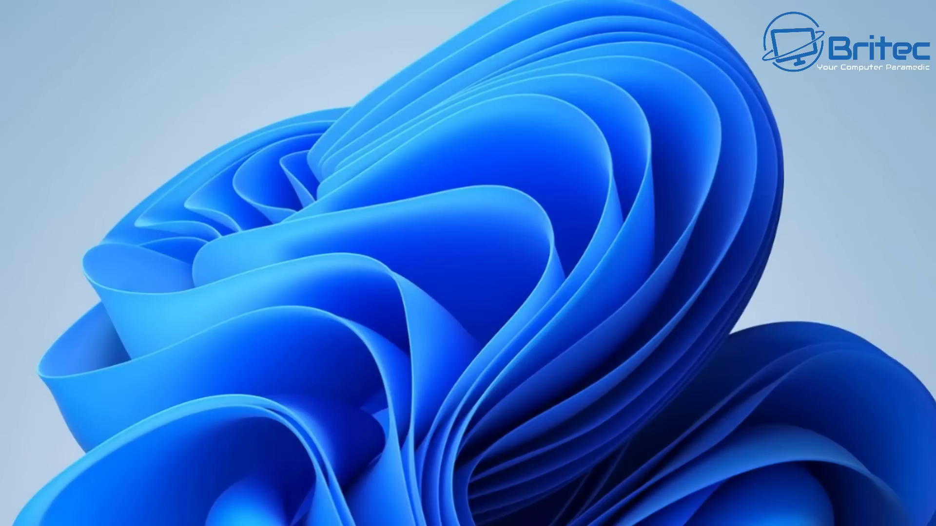
left_click(524, 288)
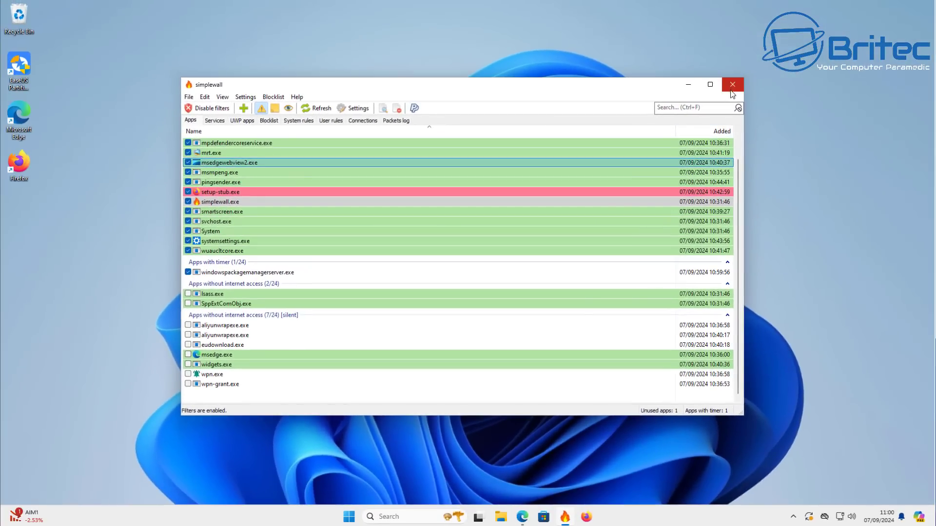
left_click(732, 86)
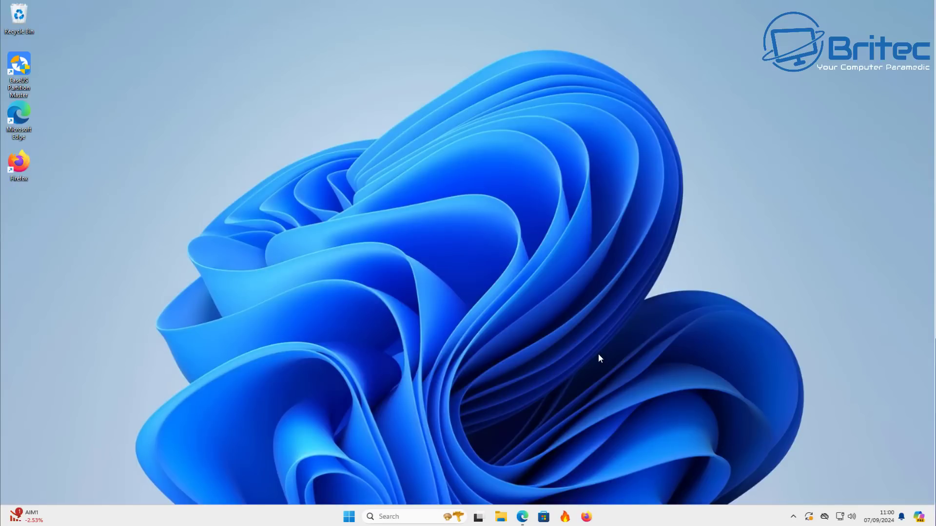
left_click(41, 520)
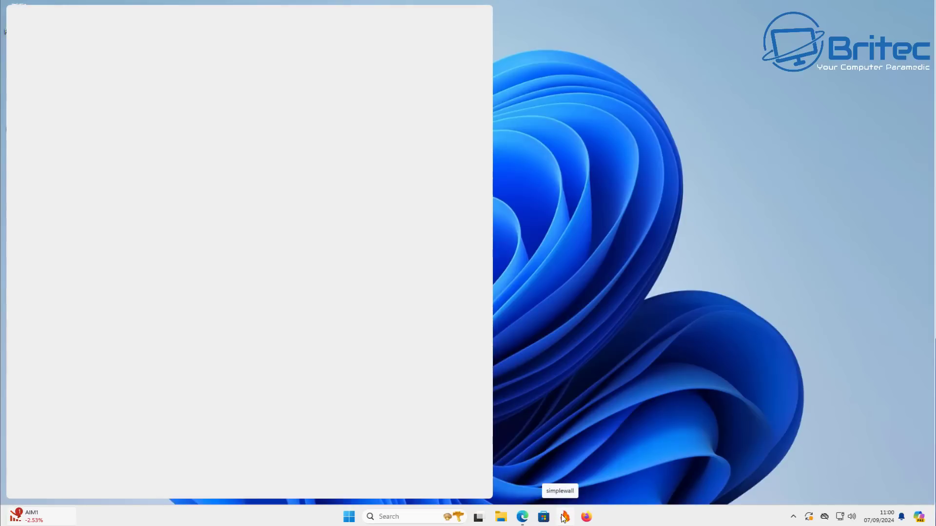
Run simplewall again despite the security warning, recheck the widgets board, and return to the firewall window.
left_click(564, 518)
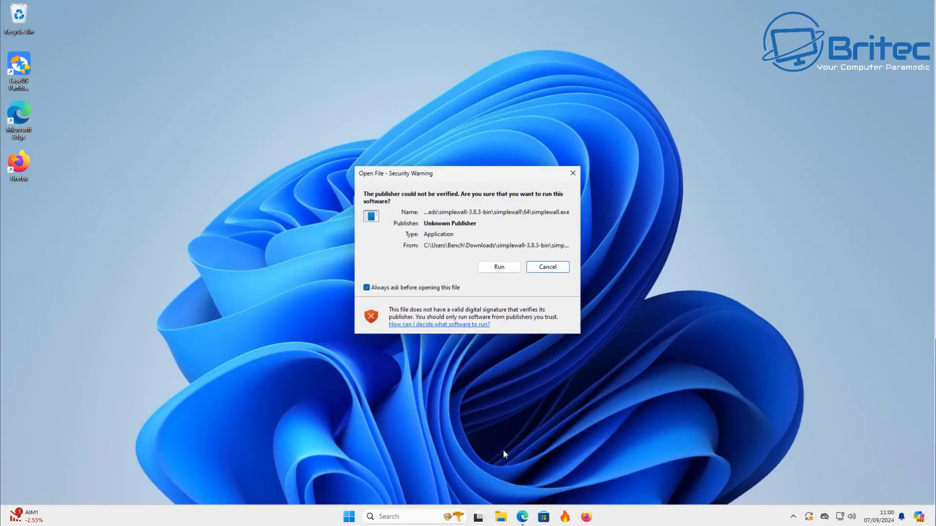
left_click(490, 269)
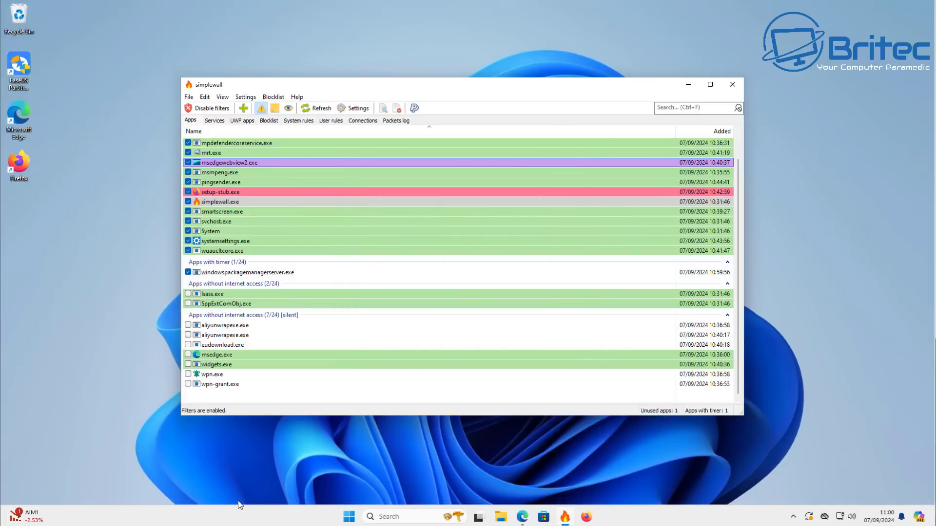
mouse_move(69, 518)
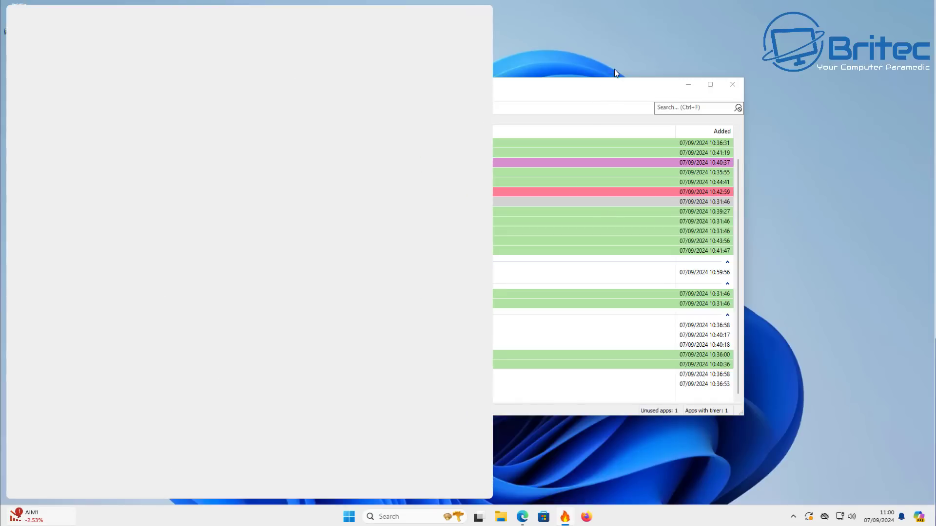
left_click(600, 85)
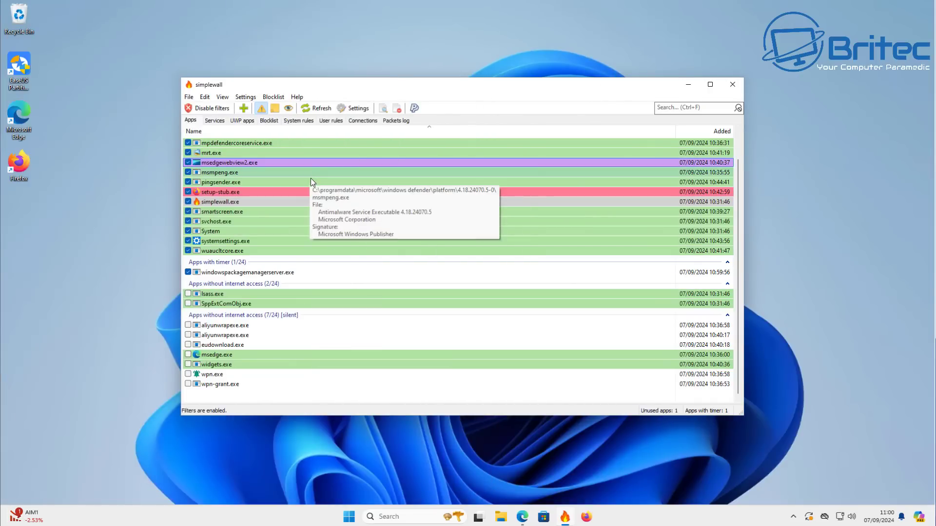
Find widgets.exe among the silent apps without internet access and enable it so it is allowed to connect.
scroll(311, 178, "up", 1)
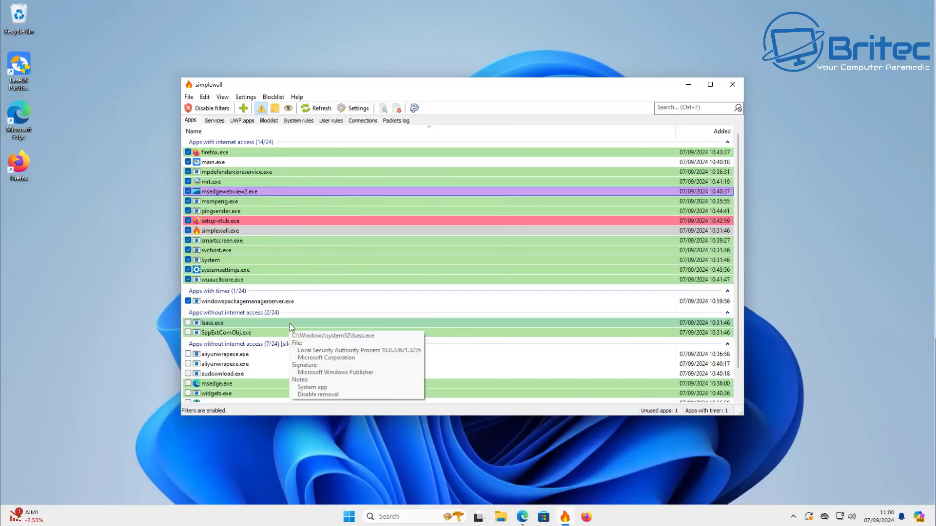
scroll(290, 323, "down", 1)
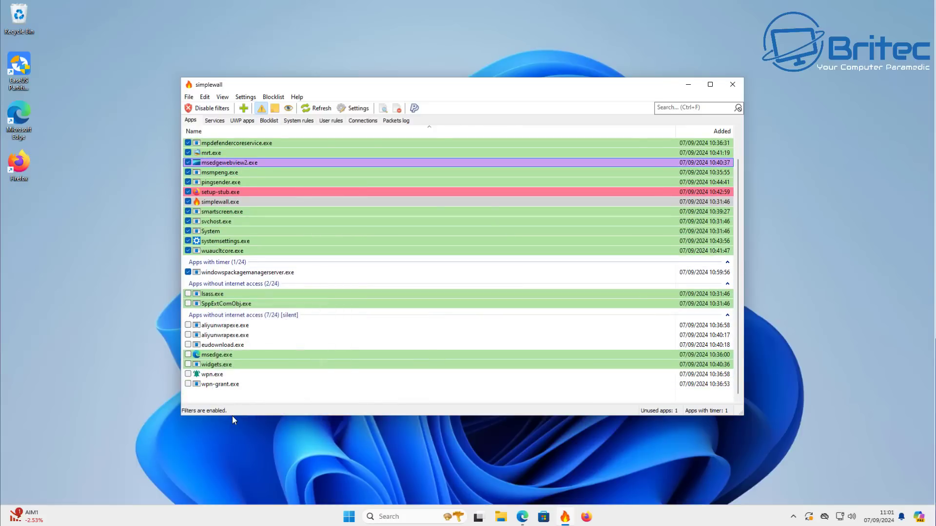
left_click(226, 368)
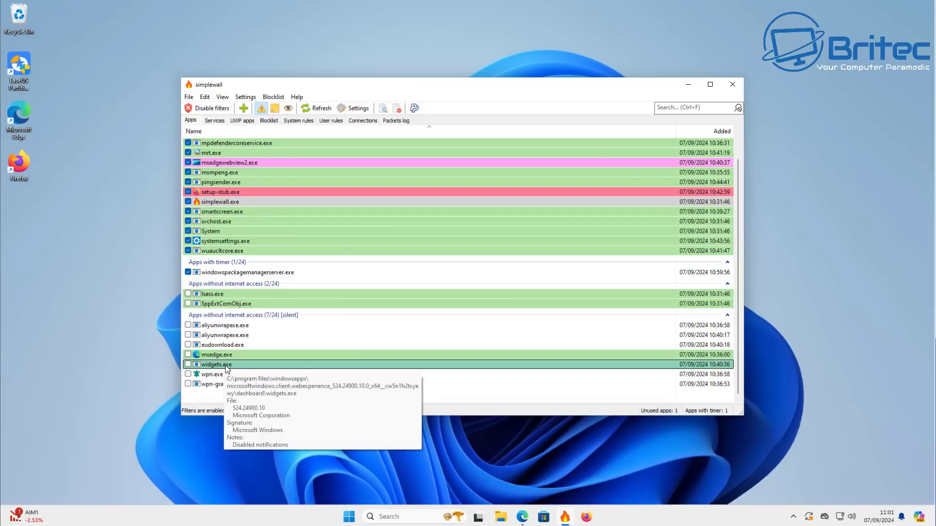
right_click(226, 369)
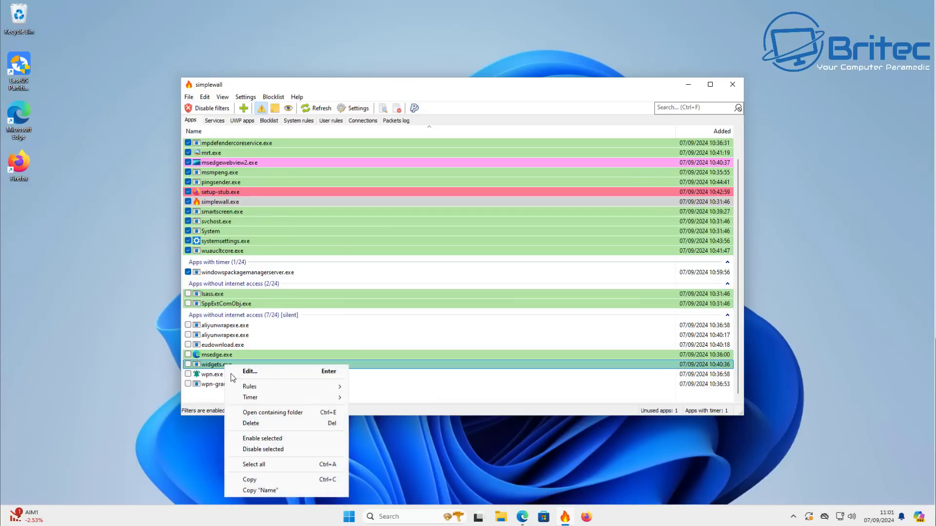
left_click(272, 439)
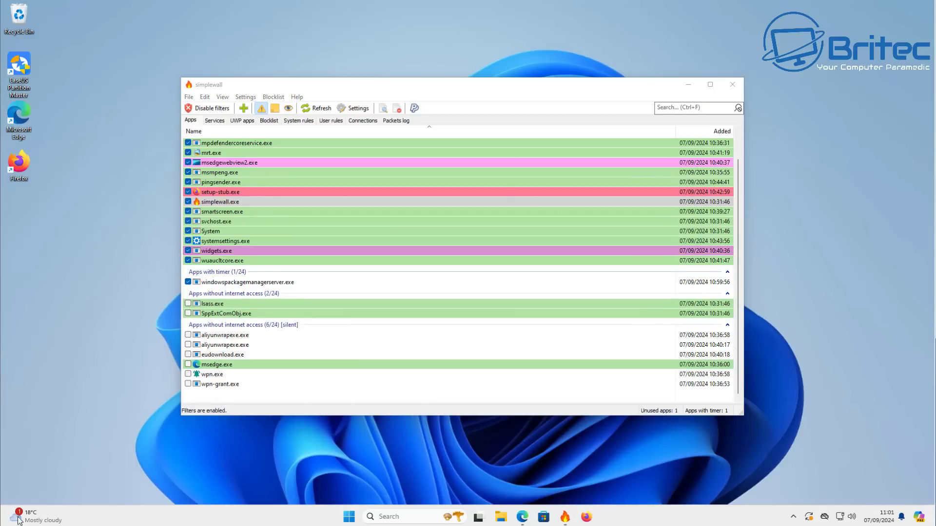
Open the Windows widgets board to test whether its content loads, dismiss it, and close the simplewall window.
left_click(15, 516)
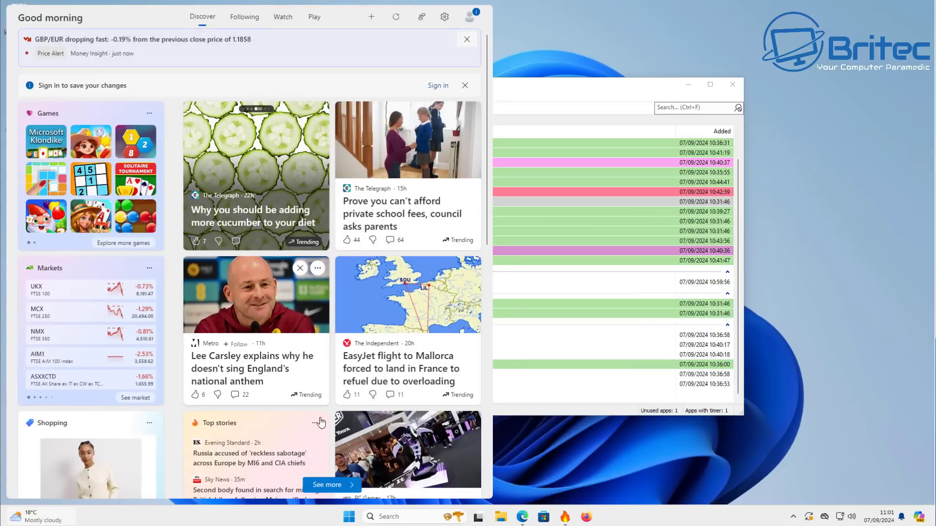
left_click(524, 467)
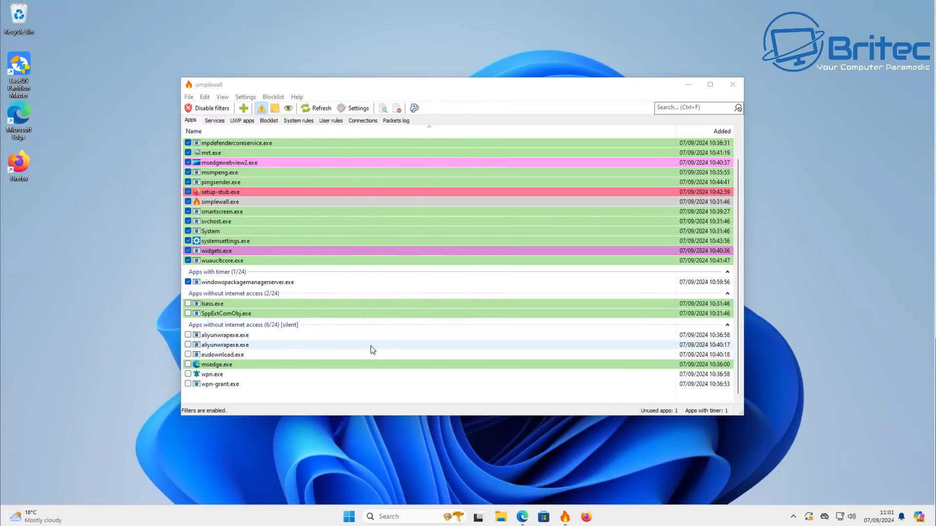
left_click(727, 83)
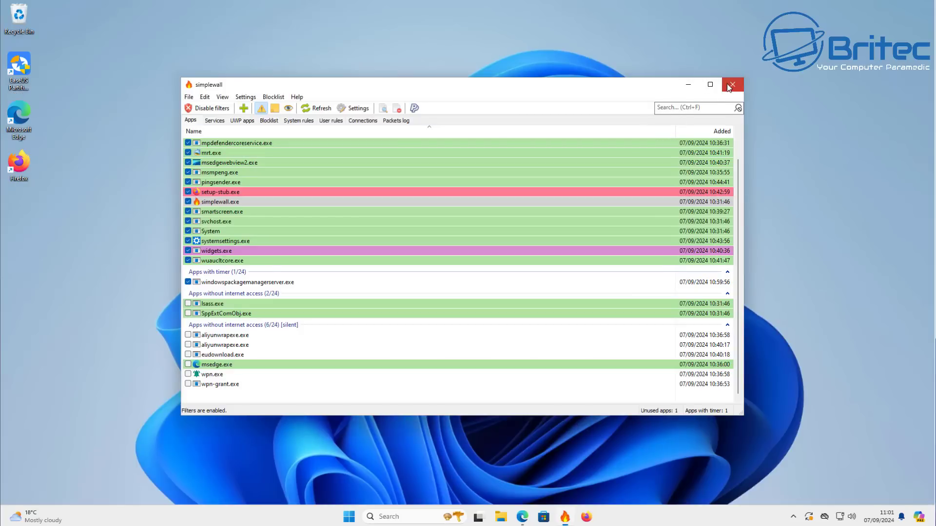
left_click(727, 83)
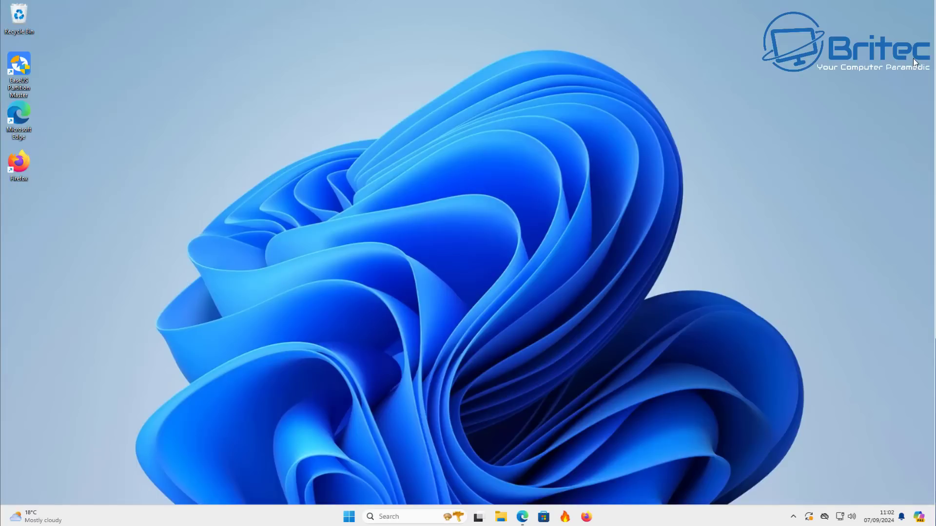
Run simplewall again despite the security warning, disable its filters with Enable Windows Firewall ticked, and close the window.
left_click(566, 517)
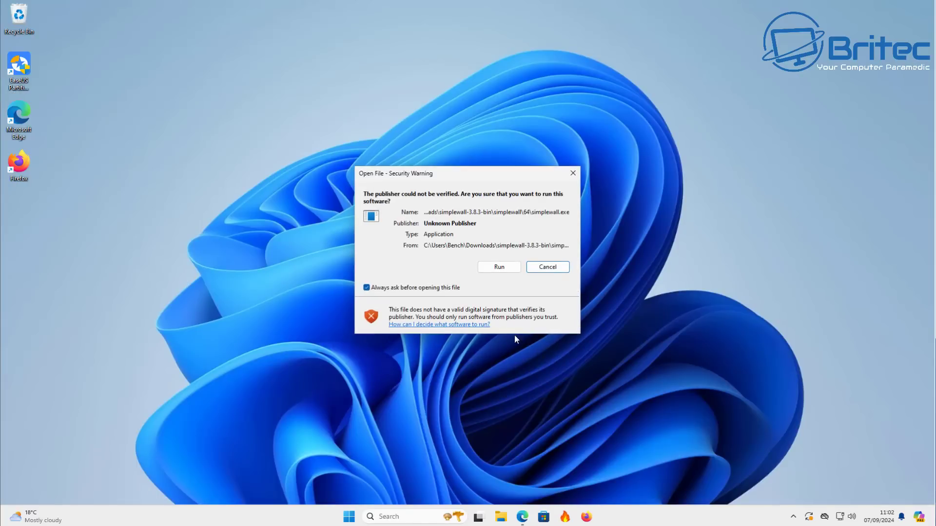
left_click(502, 267)
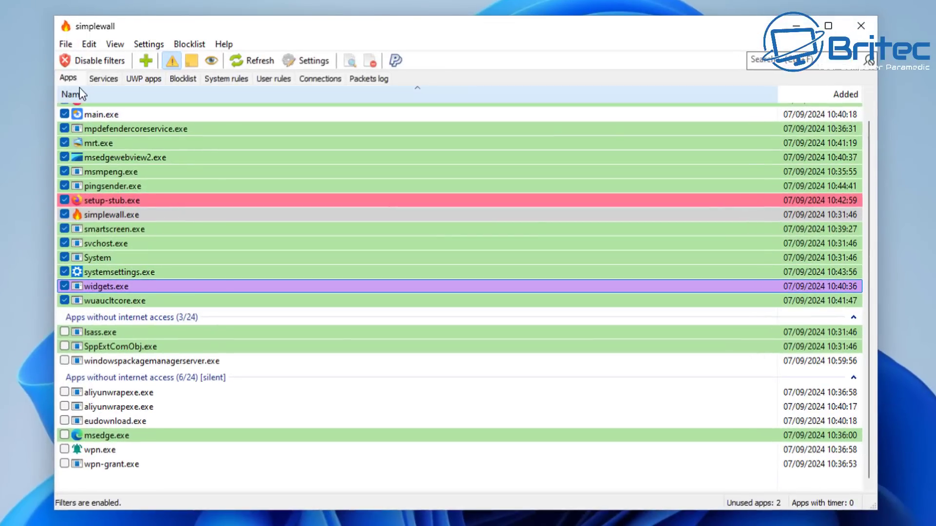
left_click(67, 62)
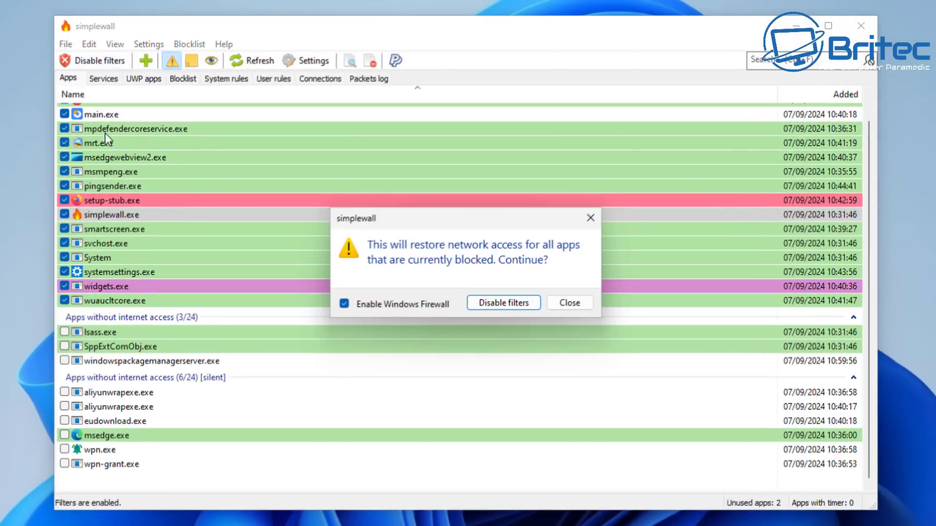
left_click(503, 302)
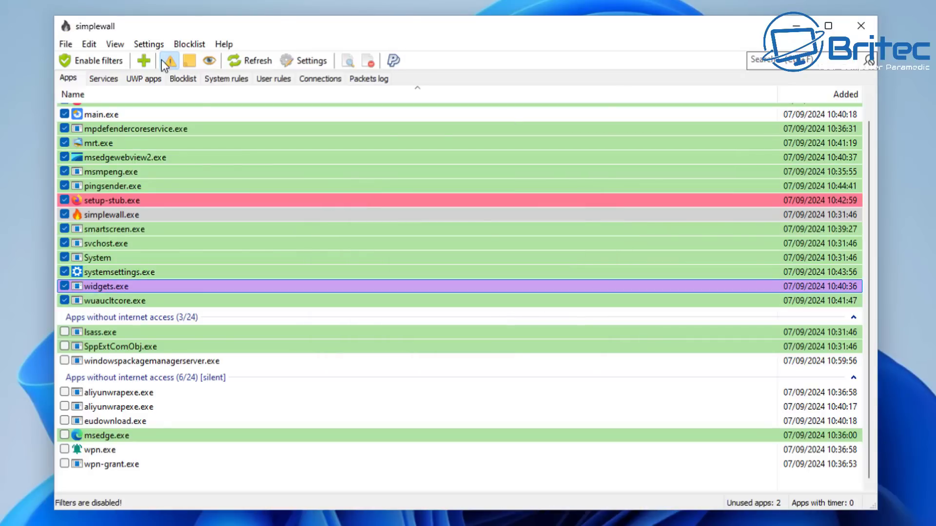
mouse_move(119, 469)
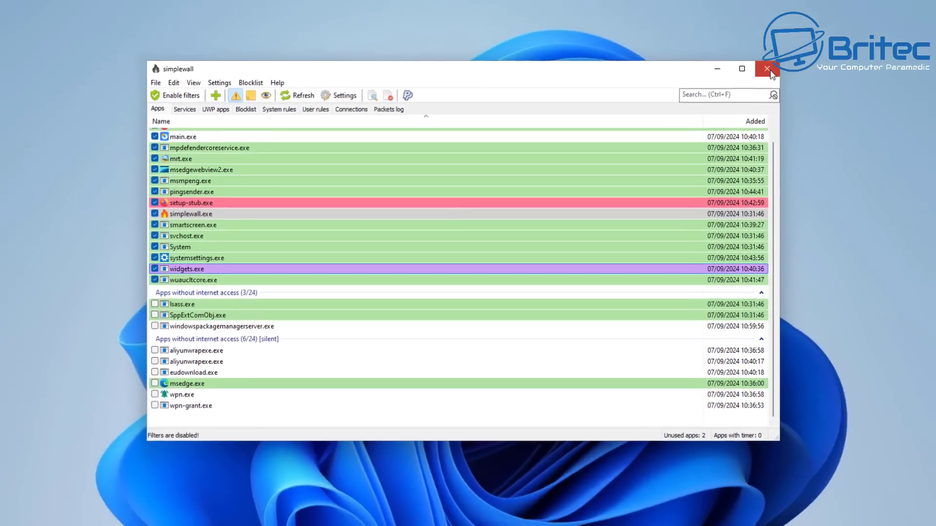
left_click(769, 70)
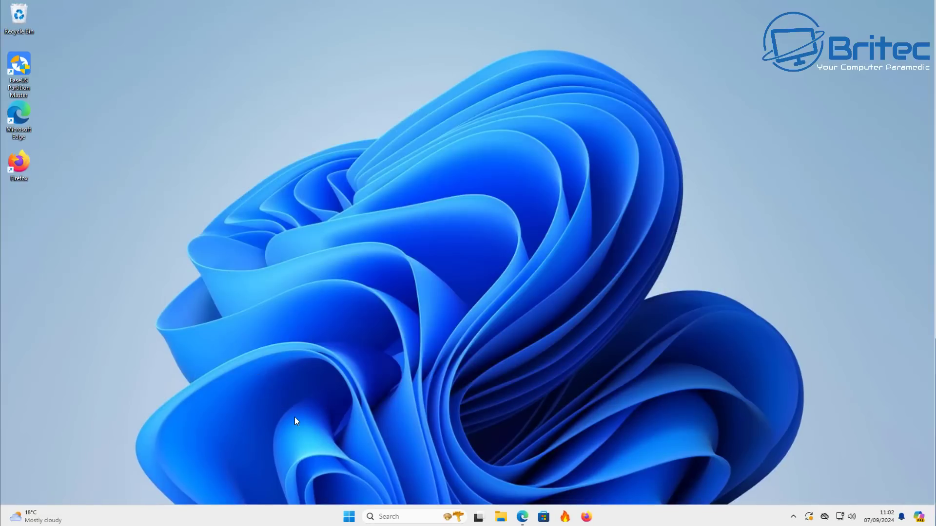